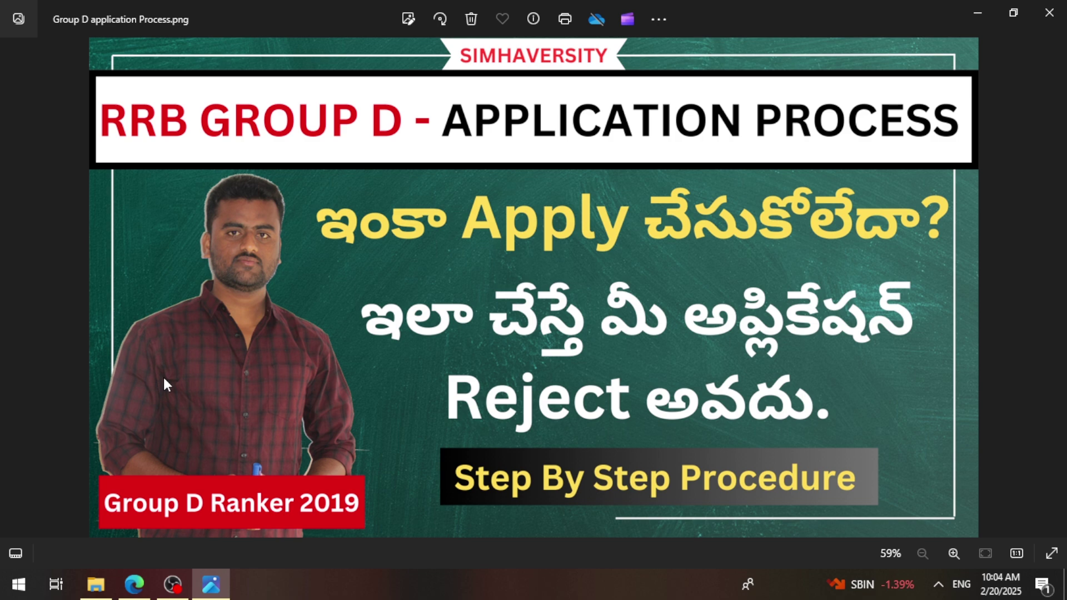
Switch to the RRB portal in Edge, open the account creation form and dismiss the note about existing accounts
{"action": "left_click", "coordinate": [134, 584]}
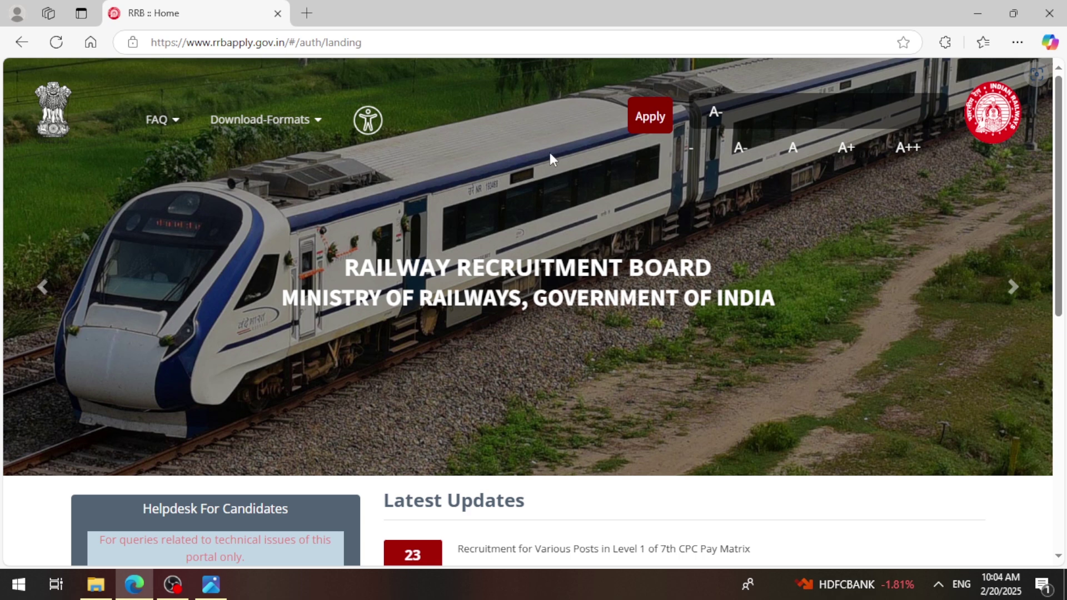
{"action": "left_click", "coordinate": [636, 120]}
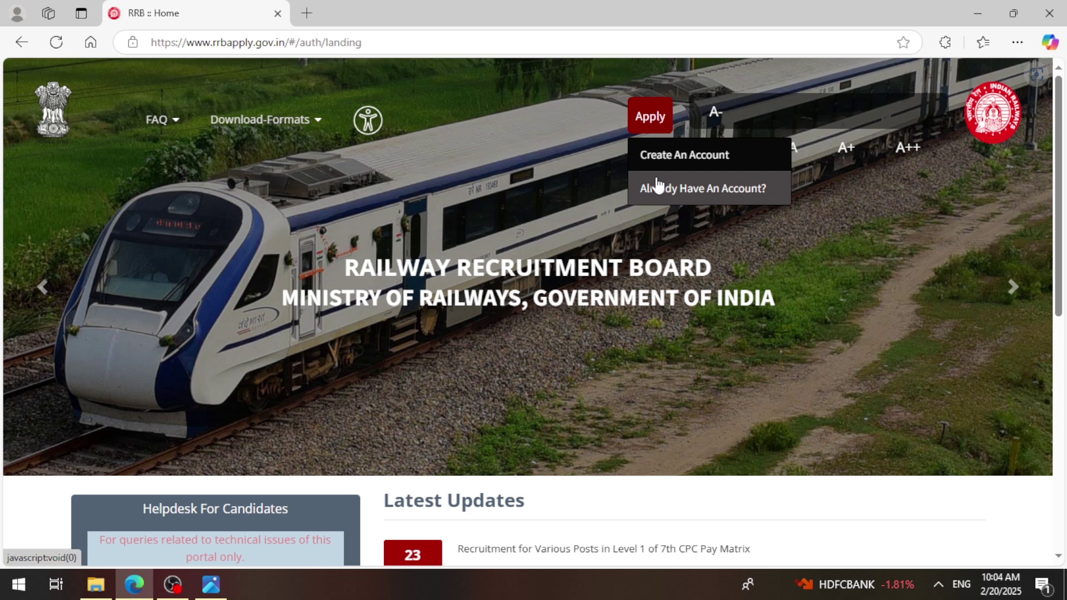
{"action": "left_click", "coordinate": [645, 165]}
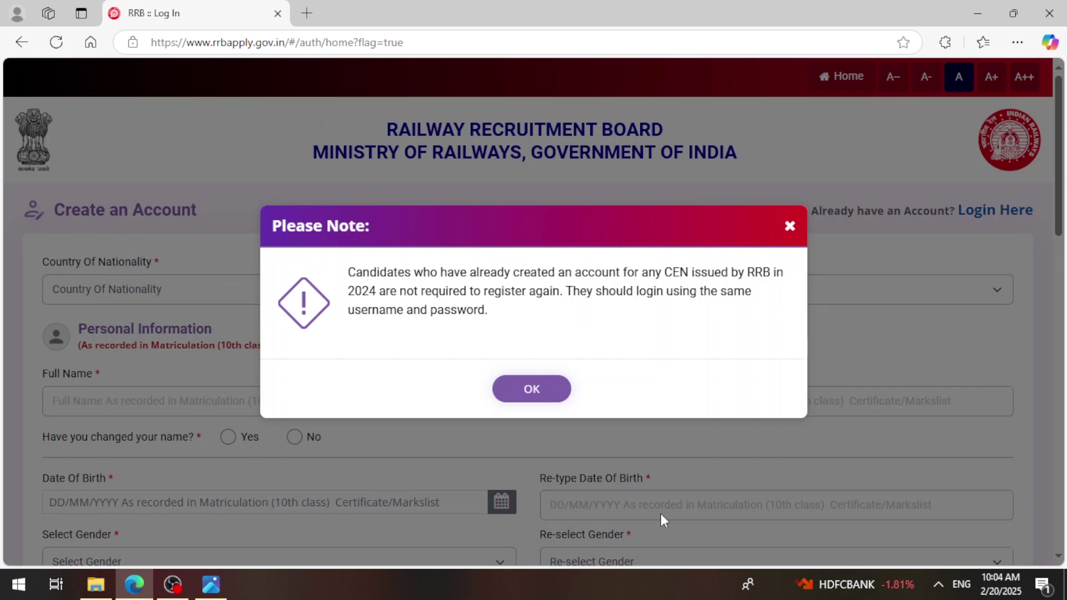
{"action": "left_click", "coordinate": [526, 392]}
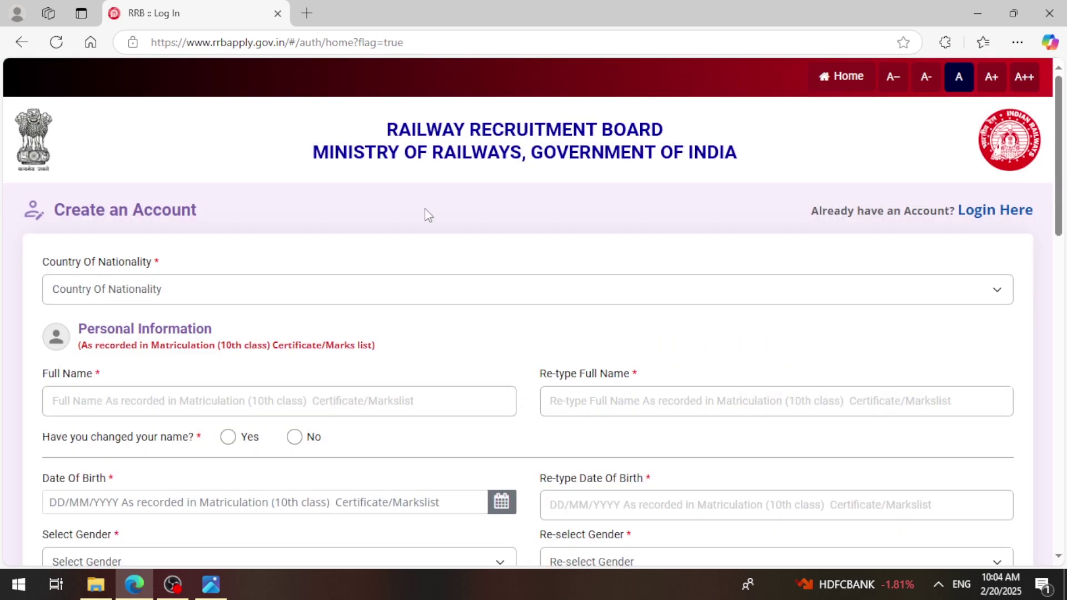
Set the country of nationality to India in the account creation form
{"action": "scroll", "coordinate": [428, 243], "scroll_direction": "down", "scroll_amount": 1}
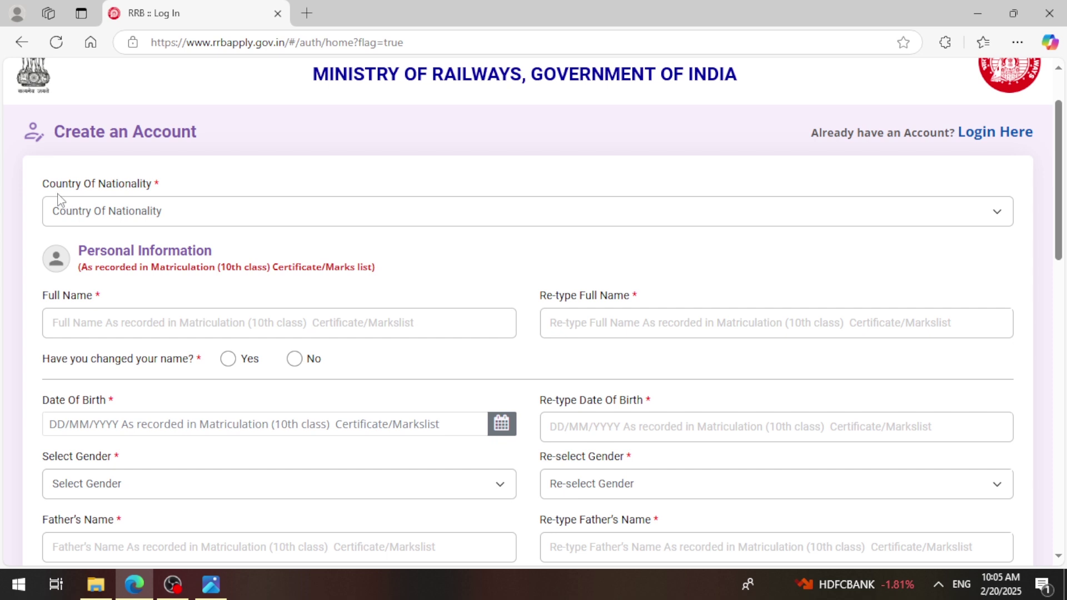
{"action": "left_click", "coordinate": [181, 214]}
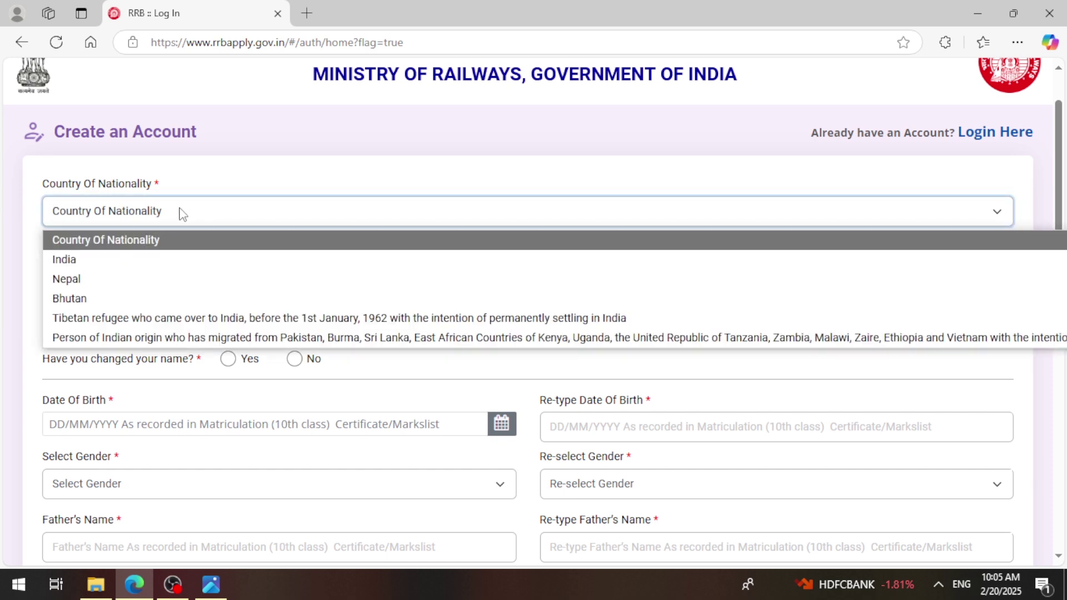
{"action": "left_click", "coordinate": [117, 269]}
{"action": "scroll", "coordinate": [201, 212], "scroll_direction": "down", "scroll_amount": 1}
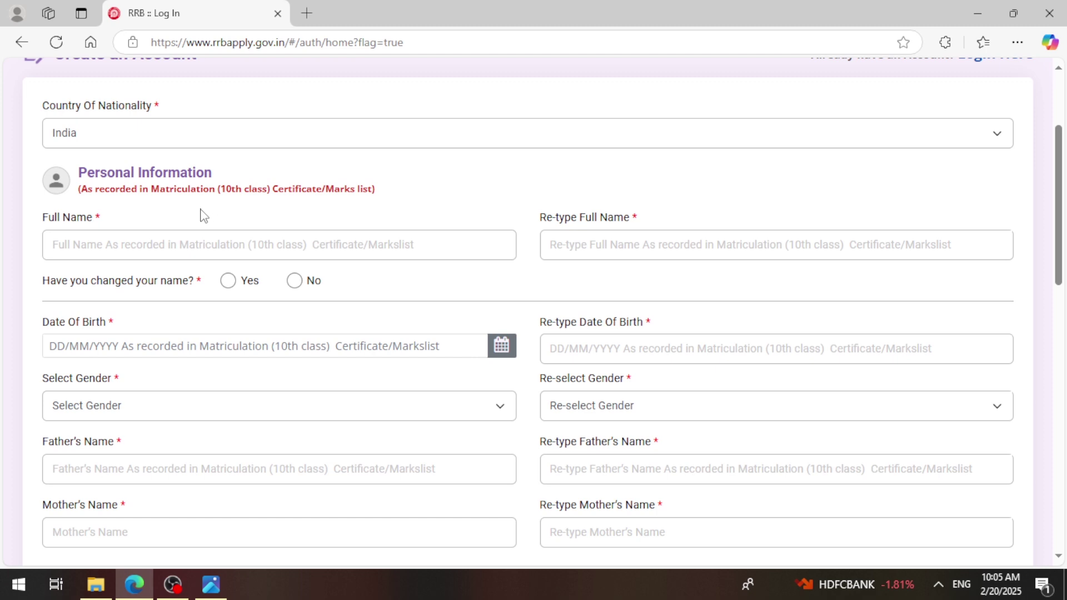
Review the name, gender, contact and Aadhaar verification fields of the account creation form, including the gender options
{"action": "left_click", "coordinate": [143, 245]}
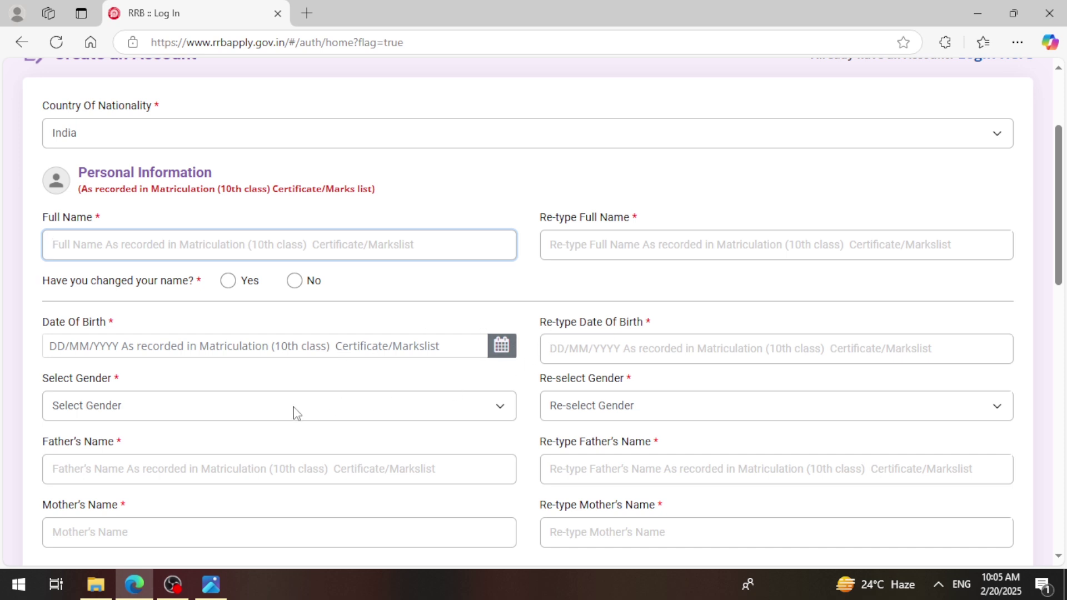
{"action": "left_click", "coordinate": [202, 411]}
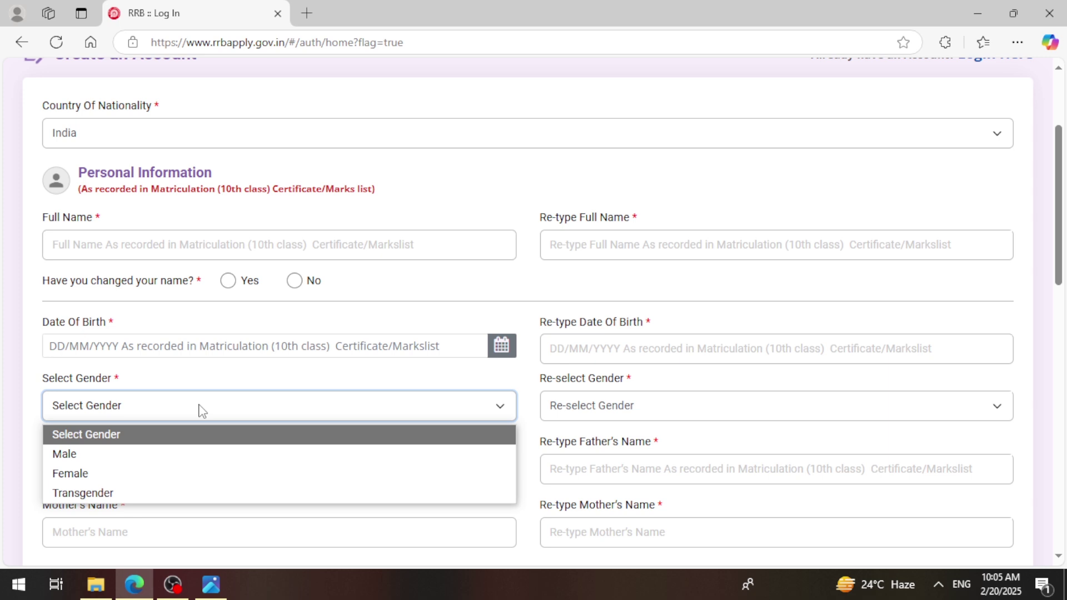
{"action": "scroll", "coordinate": [436, 385], "scroll_direction": "down", "scroll_amount": 3}
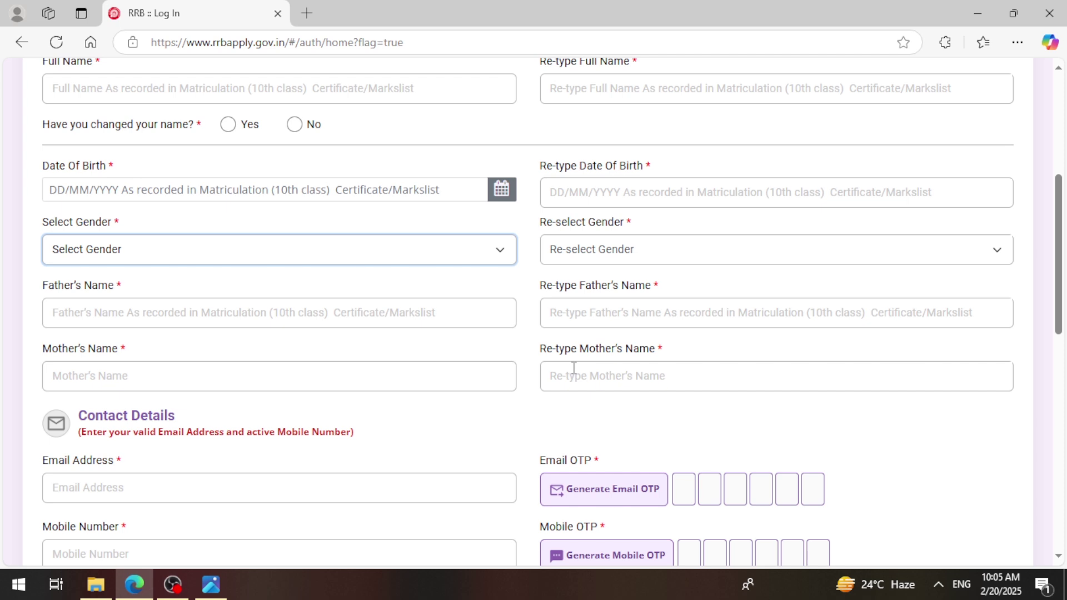
{"action": "scroll", "coordinate": [538, 405], "scroll_direction": "down", "scroll_amount": 2}
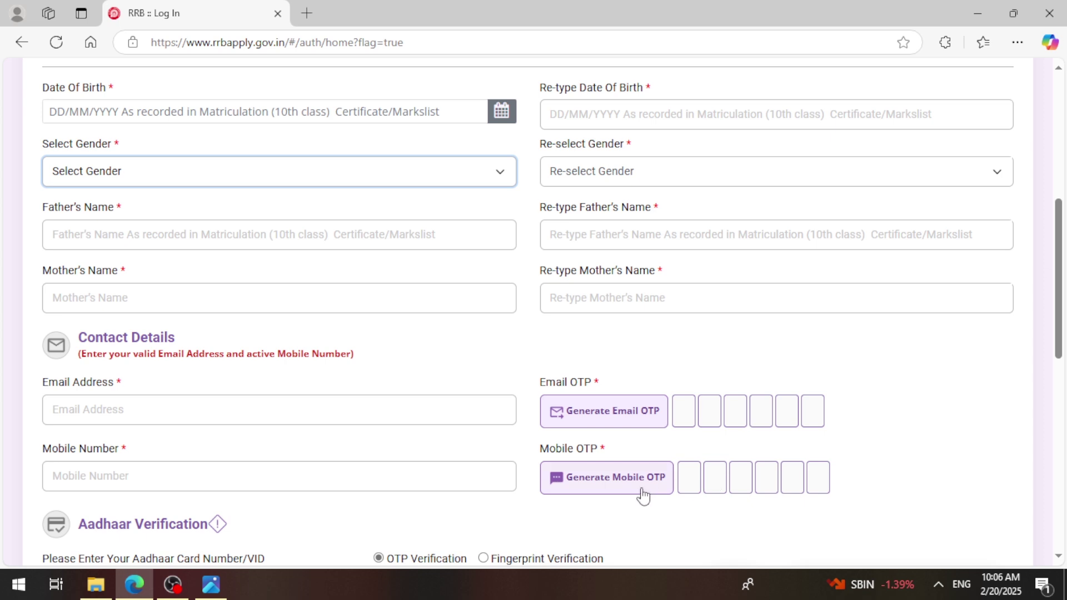
{"action": "scroll", "coordinate": [643, 495], "scroll_direction": "down", "scroll_amount": 1}
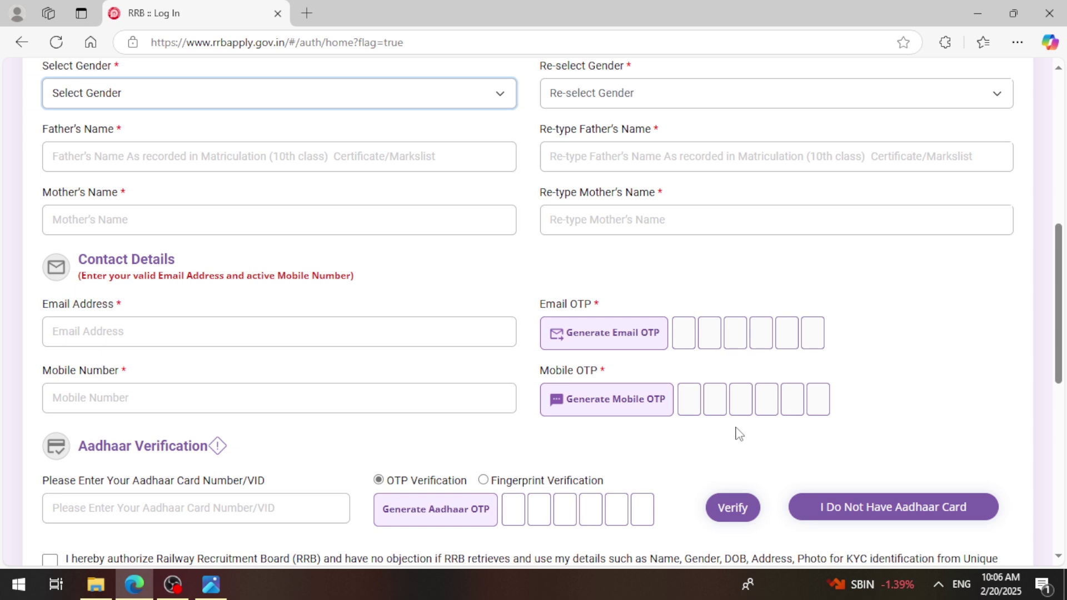
{"action": "scroll", "coordinate": [739, 433], "scroll_direction": "down", "scroll_amount": 2}
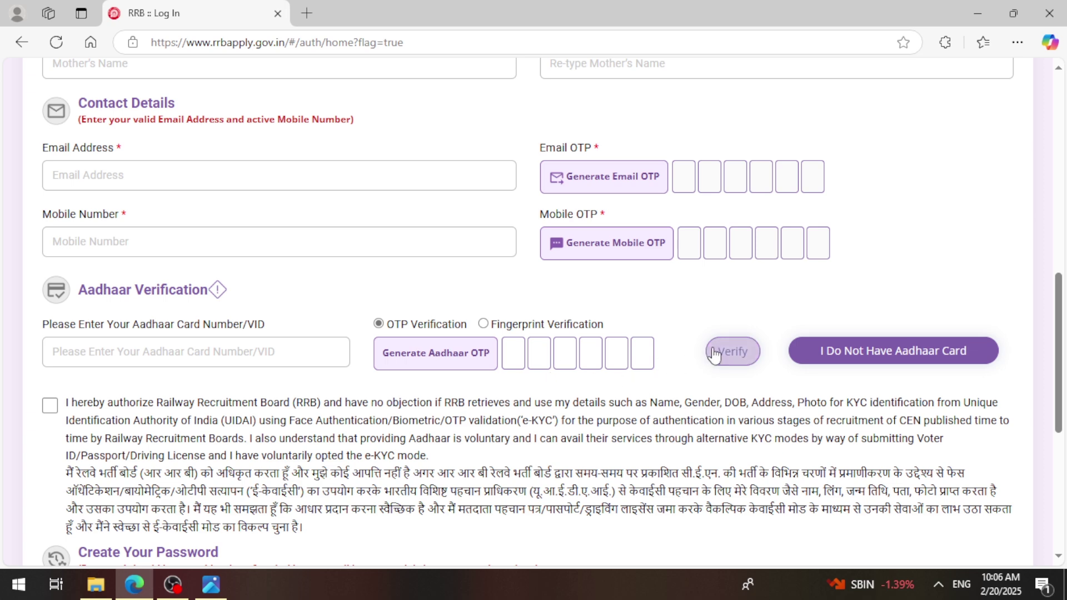
{"action": "scroll", "coordinate": [599, 392], "scroll_direction": "down", "scroll_amount": 1}
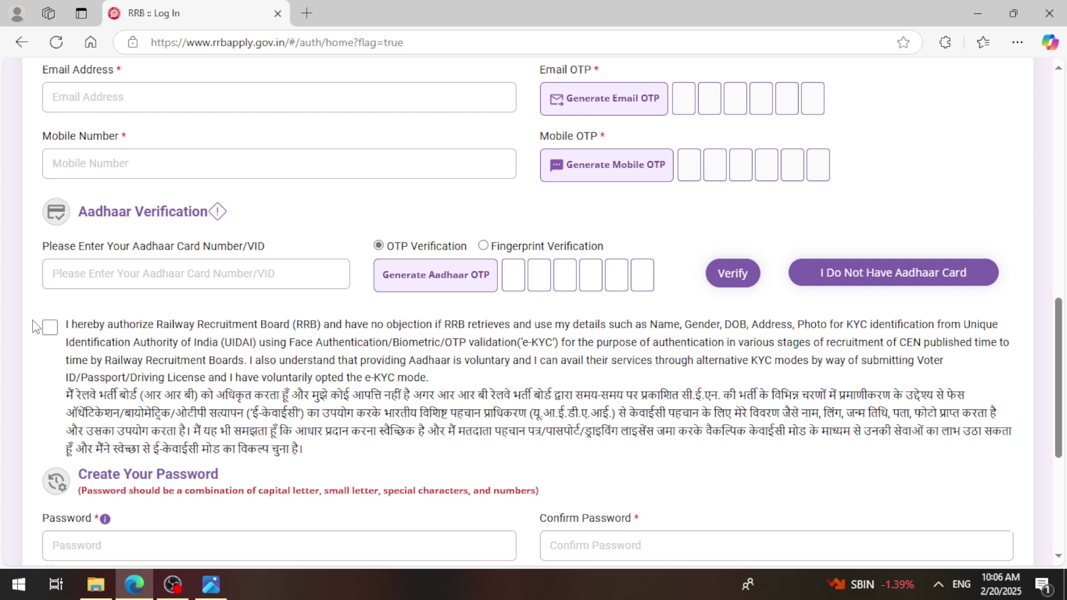
Accept the Aadhaar e-KYC authorization and try to preview and create the account
{"action": "left_click", "coordinate": [50, 330]}
{"action": "scroll", "coordinate": [360, 369], "scroll_direction": "down", "scroll_amount": 2}
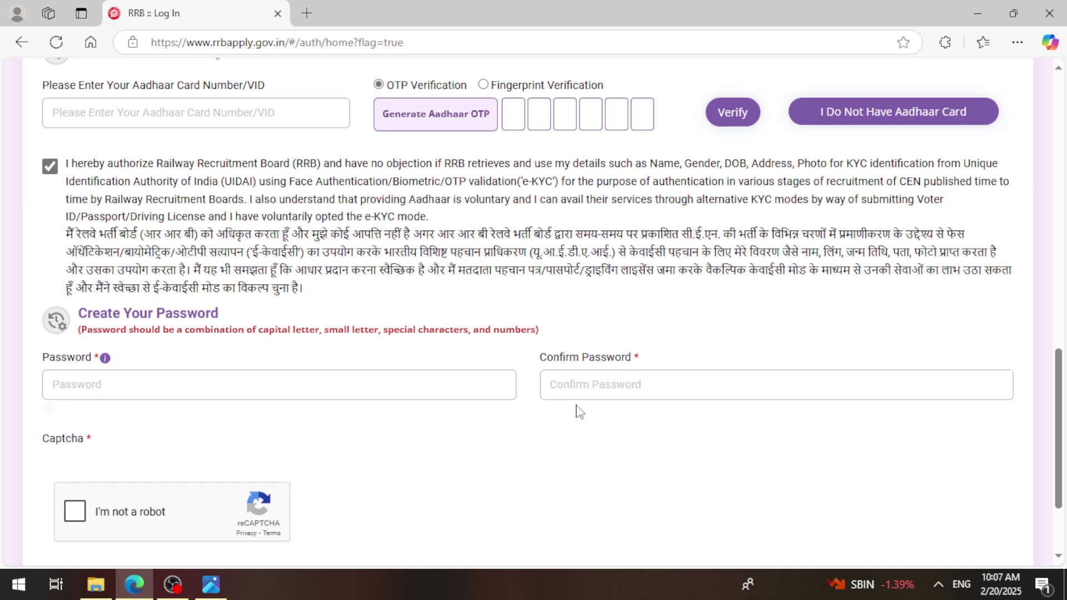
{"action": "scroll", "coordinate": [574, 409], "scroll_direction": "down", "scroll_amount": 2}
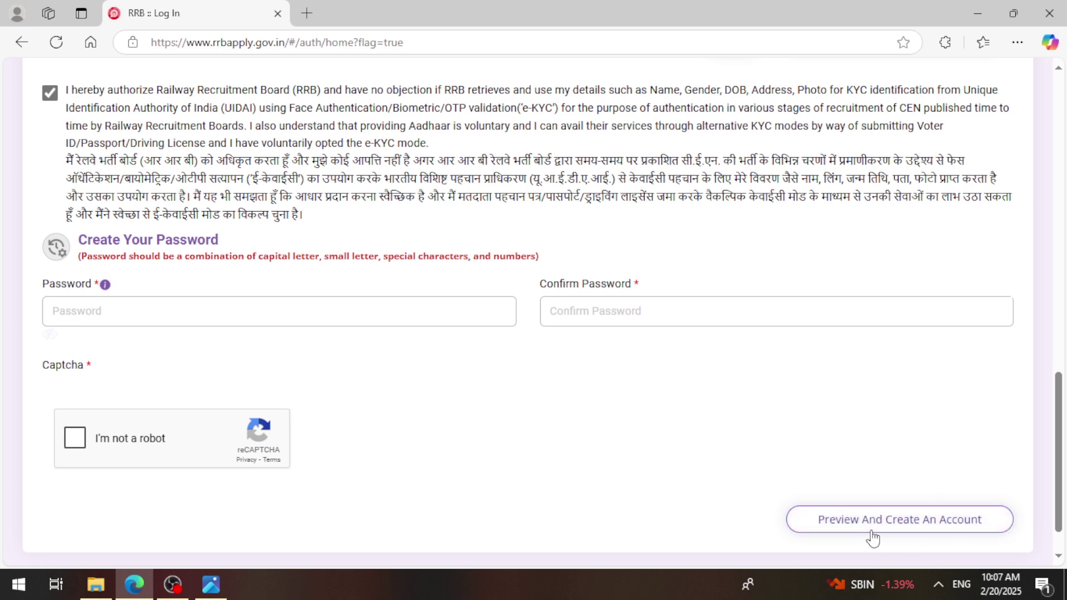
{"action": "left_click", "coordinate": [846, 534]}
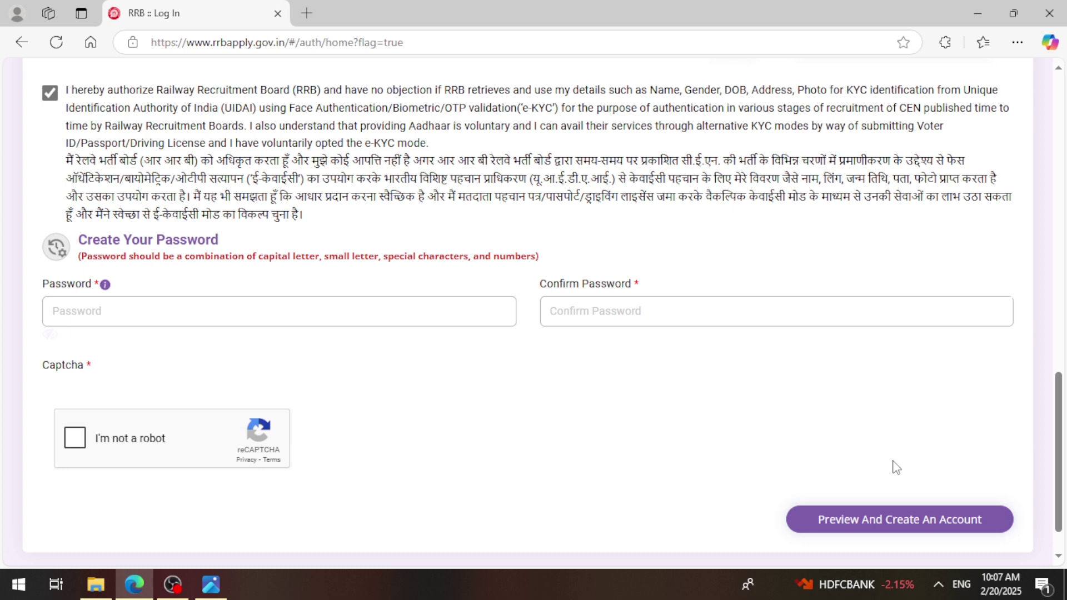
Return to the portal's home page and open the Aadhaar sign-in form for existing accounts
{"action": "scroll", "coordinate": [926, 403], "scroll_direction": "up", "scroll_amount": 15}
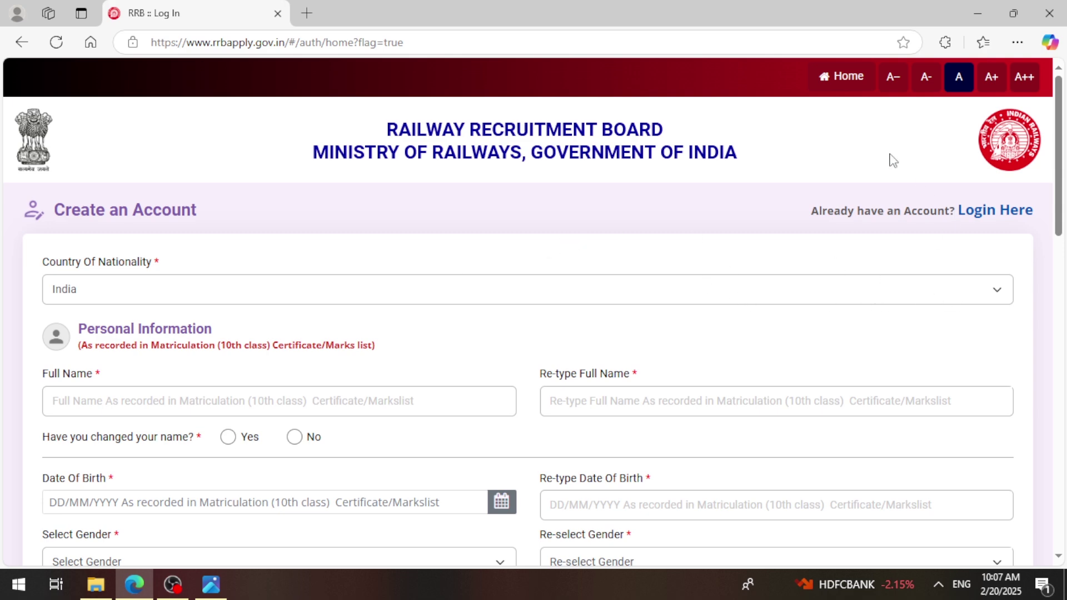
{"action": "left_click", "coordinate": [855, 78]}
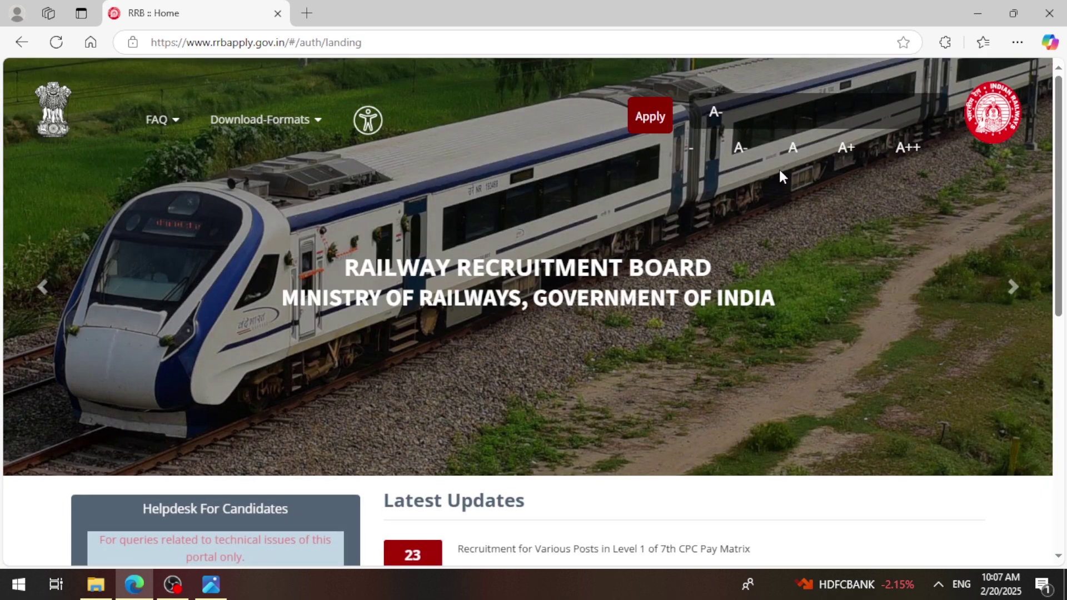
{"action": "mouse_move", "coordinate": [651, 130]}
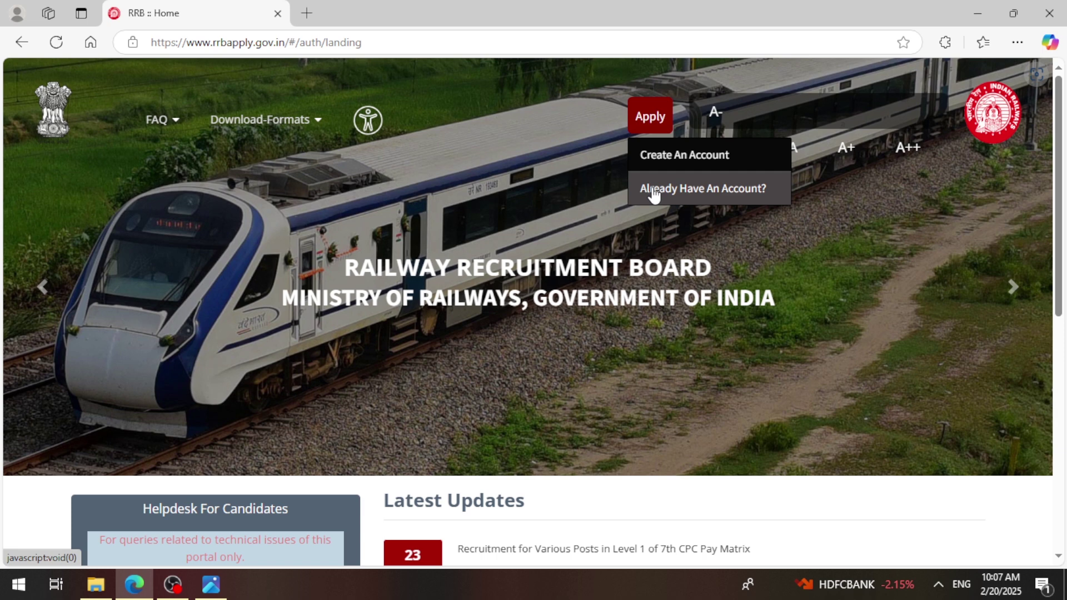
{"action": "left_click", "coordinate": [654, 194]}
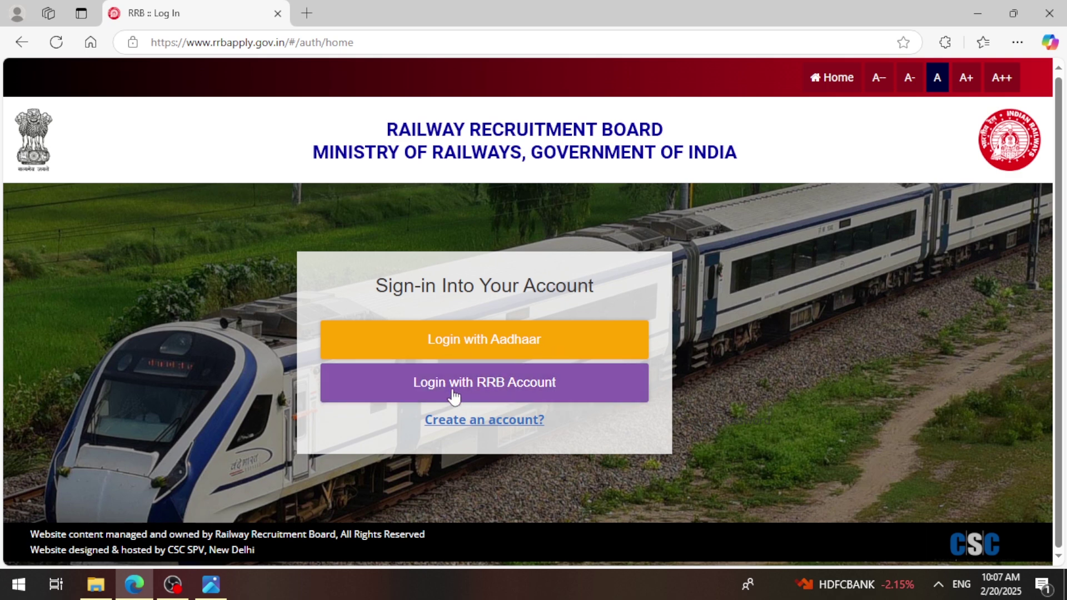
{"action": "left_click", "coordinate": [469, 343]}
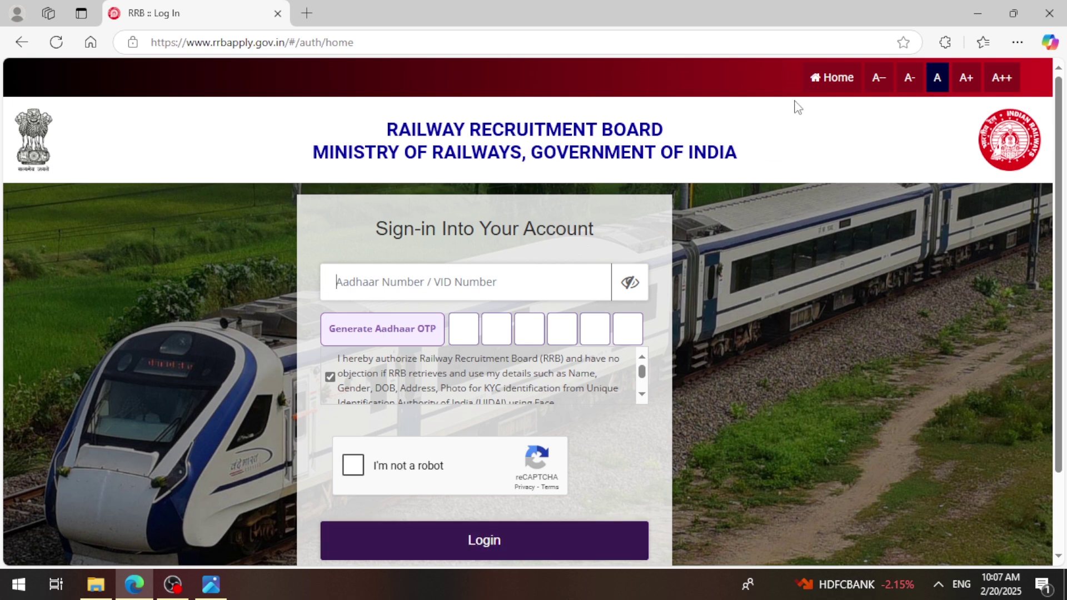
Go back to the home page and sign in as an existing candidate with the RRB account
{"action": "left_click", "coordinate": [831, 84]}
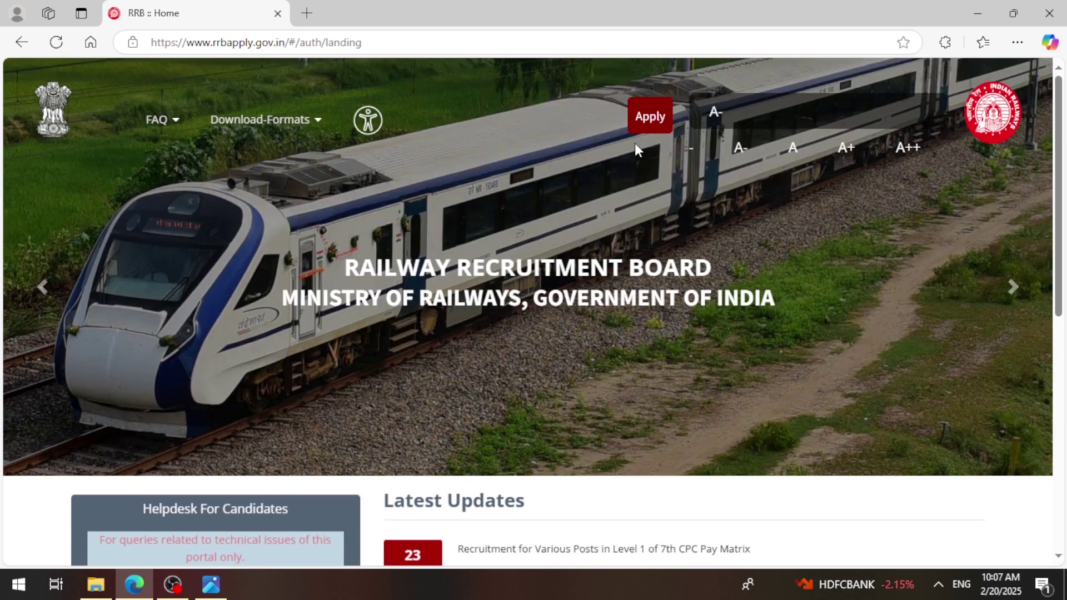
{"action": "left_click", "coordinate": [650, 117]}
{"action": "left_click", "coordinate": [653, 188]}
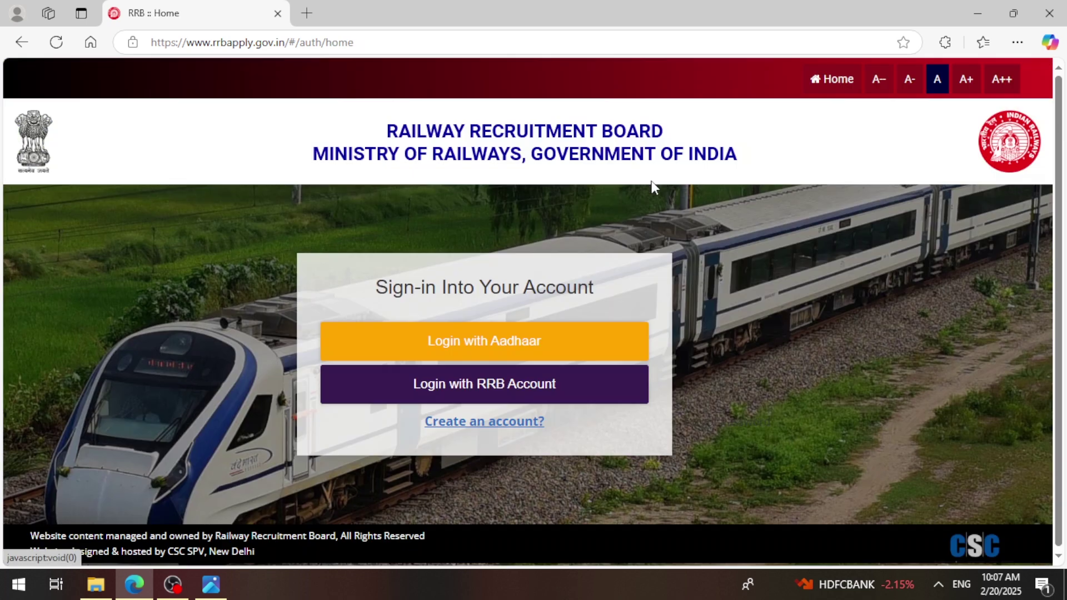
{"action": "left_click", "coordinate": [459, 386]}
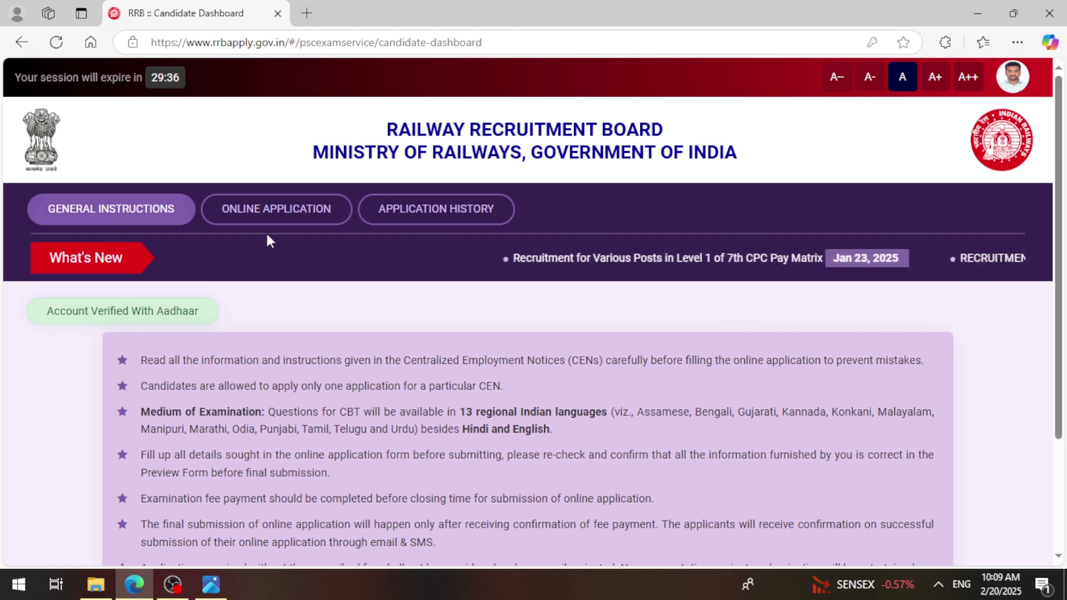
Read through the general instructions on the candidate dashboard and open the online application section
{"action": "scroll", "coordinate": [266, 231], "scroll_direction": "down", "scroll_amount": 3}
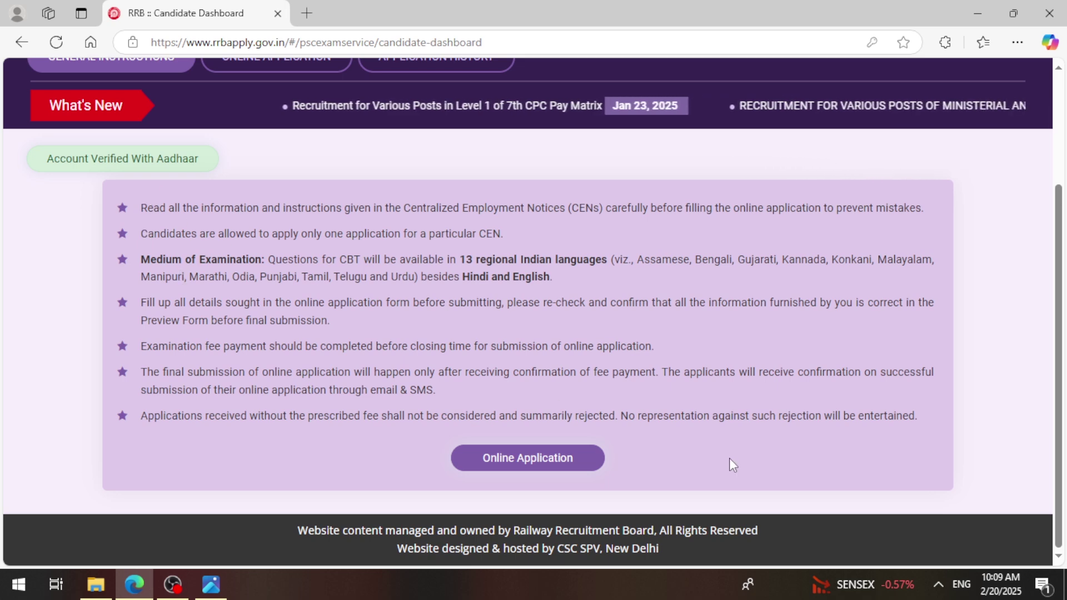
{"action": "scroll", "coordinate": [555, 355], "scroll_direction": "up", "scroll_amount": 3}
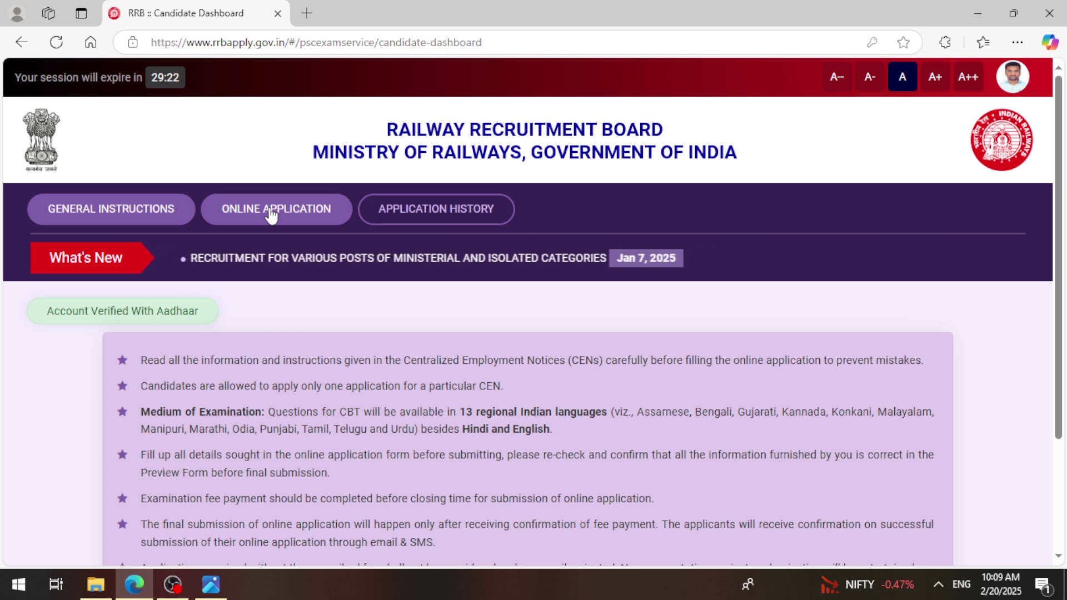
{"action": "left_click", "coordinate": [271, 215]}
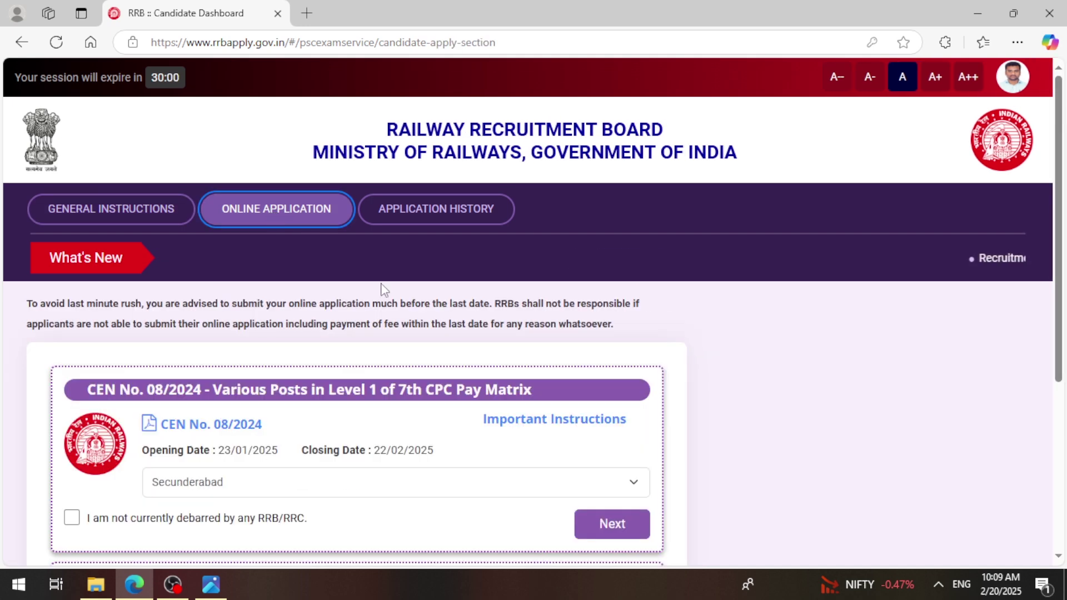
Check the closing date of the CEN No. 08/2024 Level 1 recruitment notice
{"action": "scroll", "coordinate": [395, 291], "scroll_direction": "down", "scroll_amount": 3}
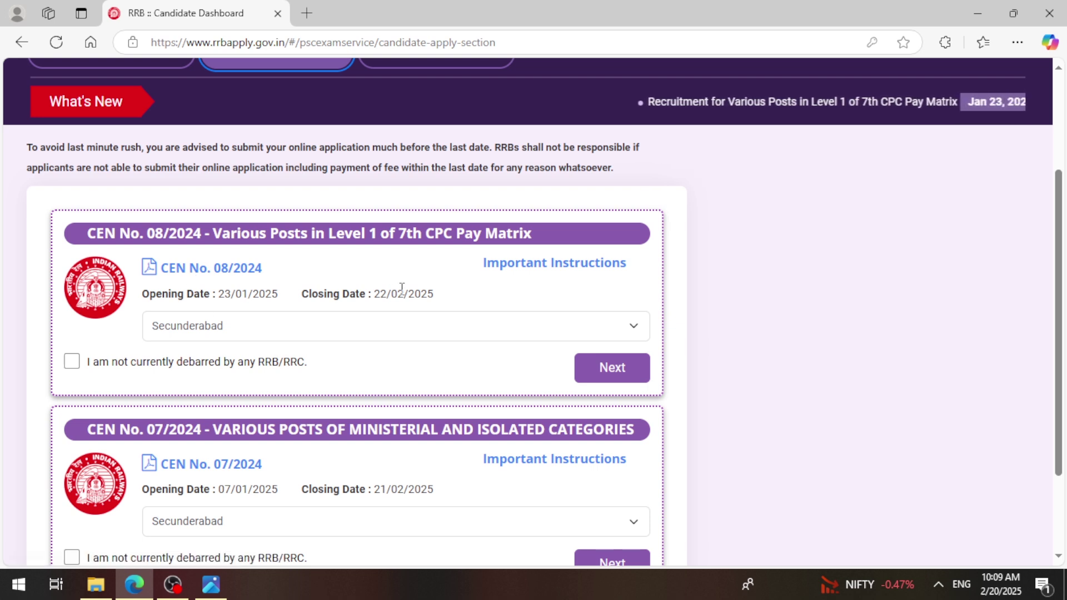
{"action": "left_click_drag", "start_coordinate": [434, 295], "coordinate": [372, 292]}
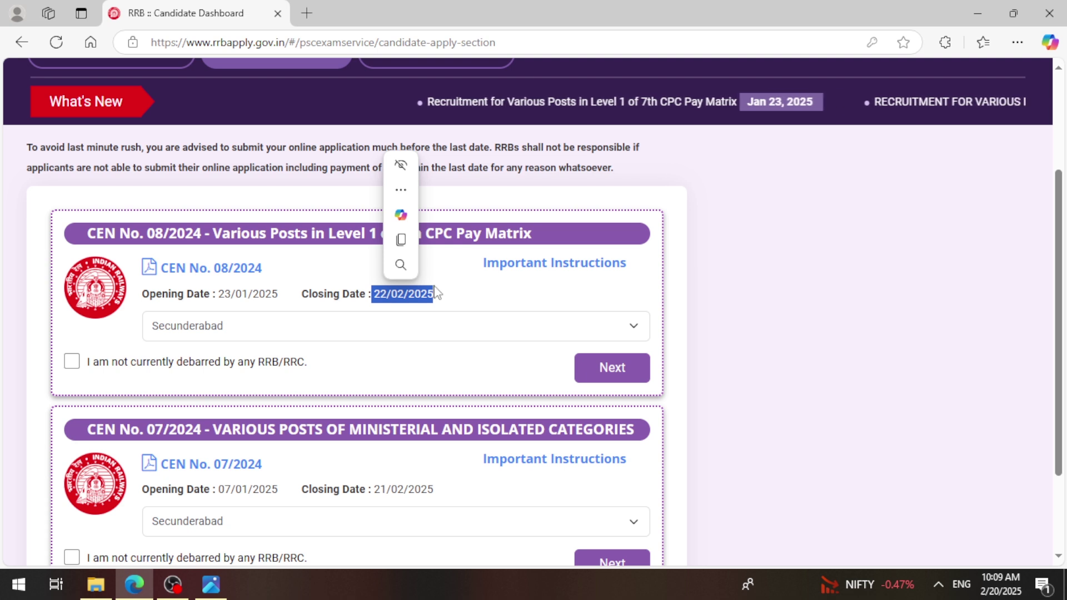
{"action": "left_click", "coordinate": [461, 291]}
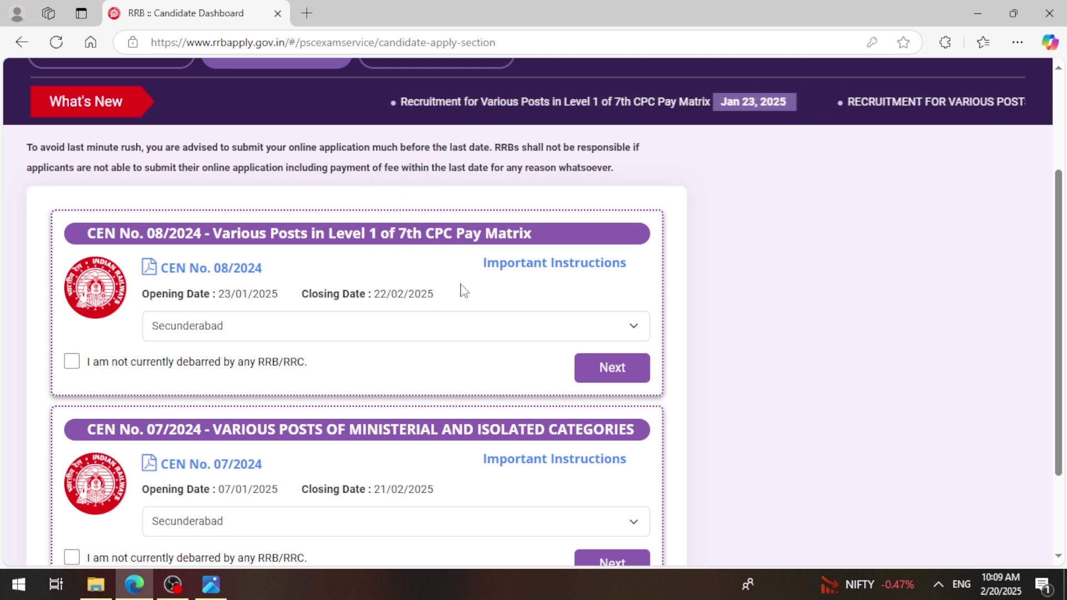
Look through the list of RRBs available for the CEN No. 08/2024 application
{"action": "left_click", "coordinate": [324, 322]}
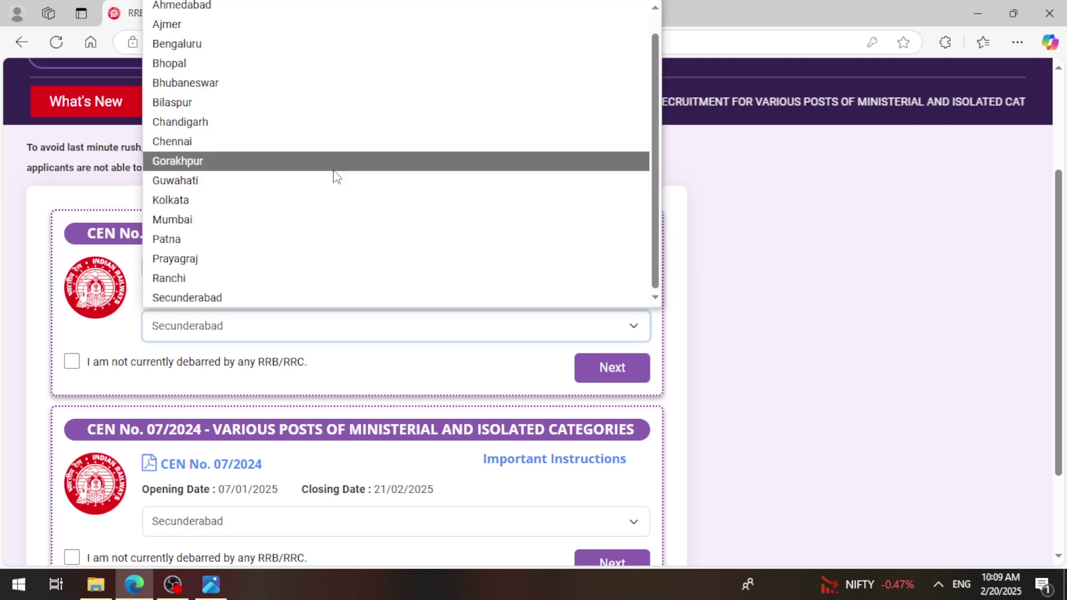
{"action": "scroll", "coordinate": [333, 172], "scroll_direction": "up", "scroll_amount": 1}
{"action": "left_click", "coordinate": [286, 14]}
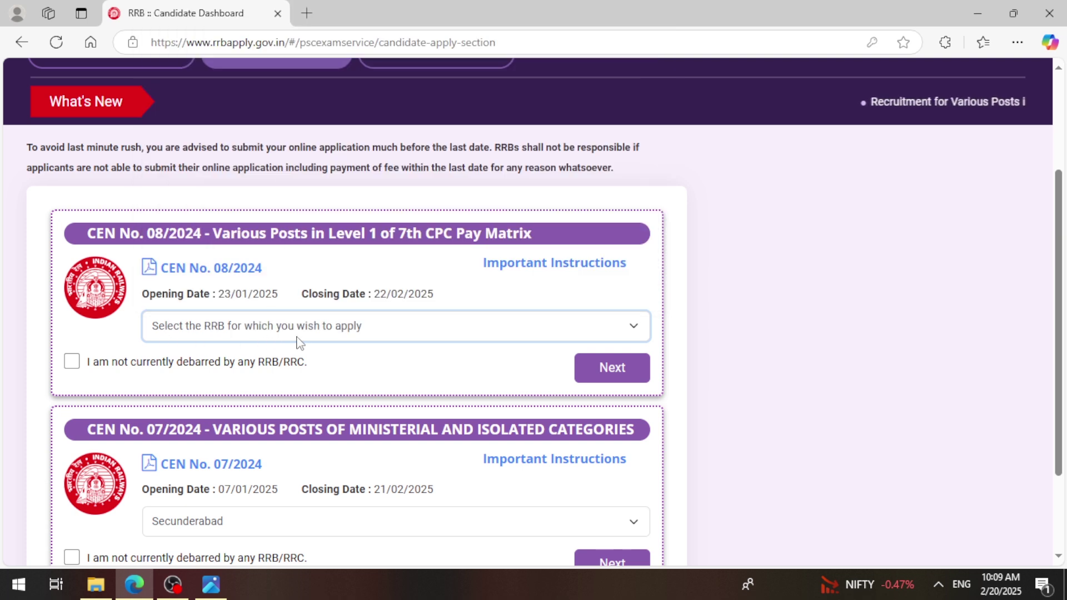
{"action": "left_click", "coordinate": [345, 333]}
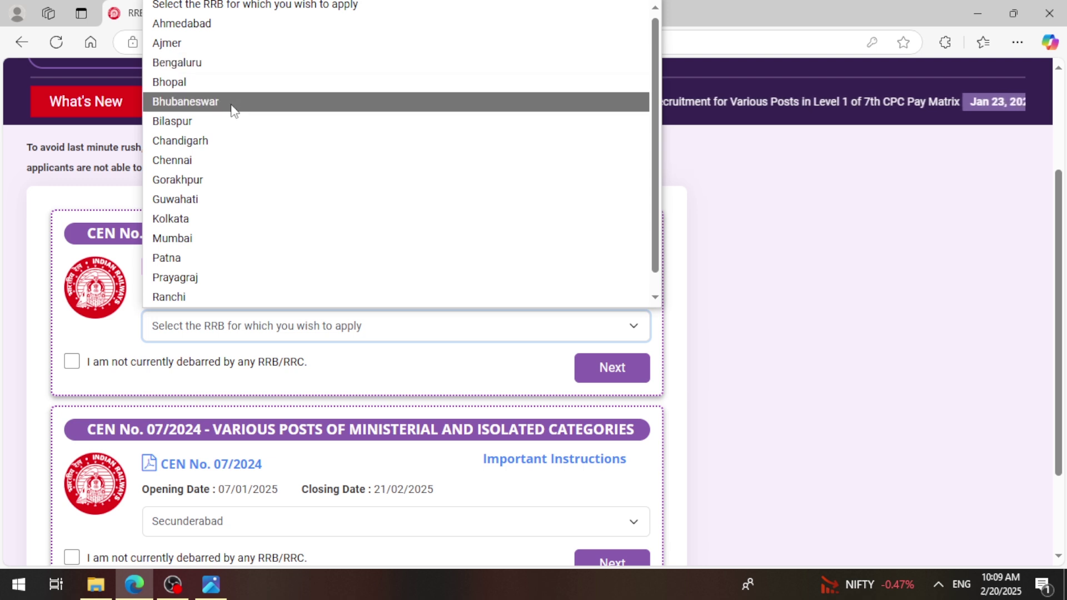
{"action": "scroll", "coordinate": [244, 177], "scroll_direction": "down", "scroll_amount": 1}
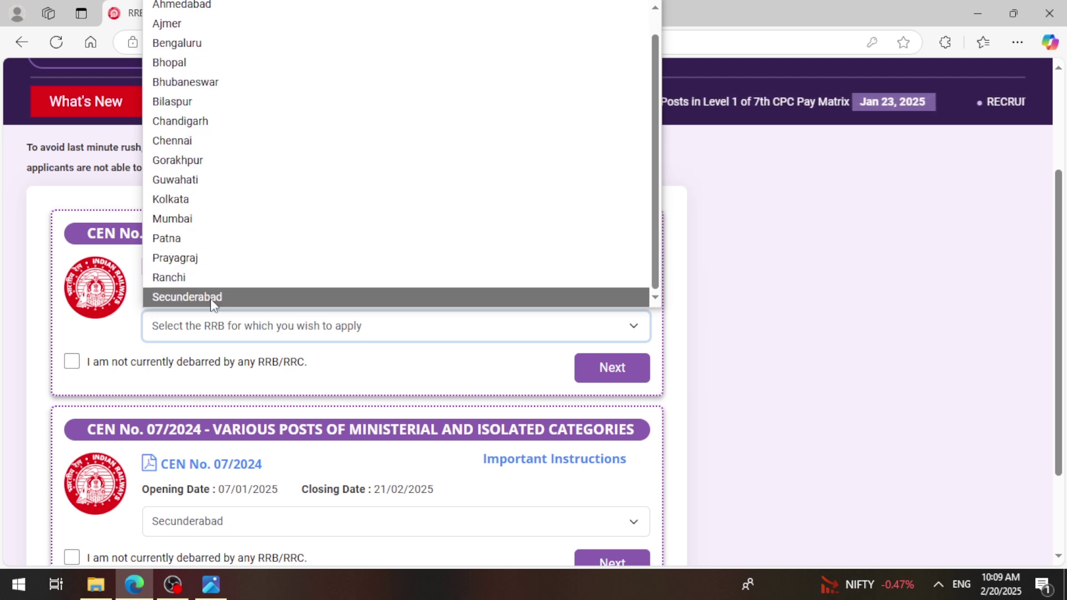
{"action": "scroll", "coordinate": [590, 275], "scroll_direction": "up", "scroll_amount": 1}
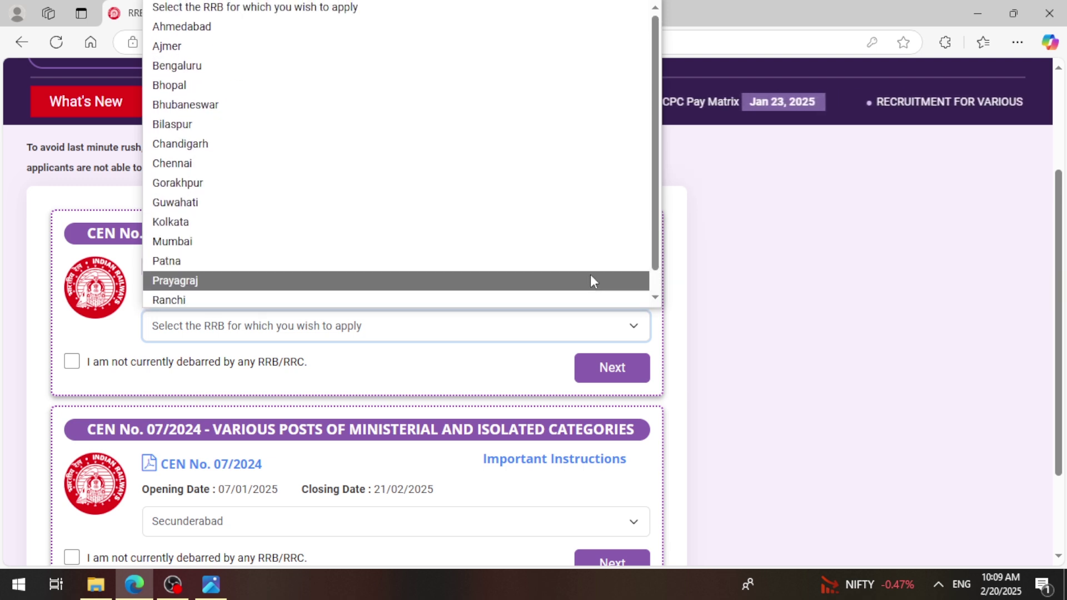
{"action": "left_click", "coordinate": [724, 336]}
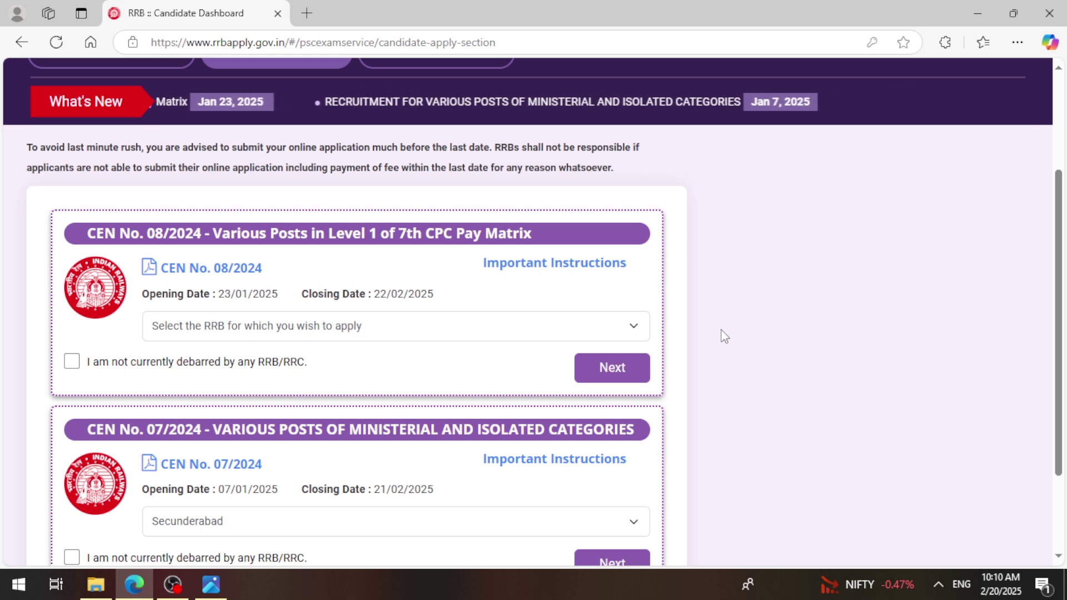
Choose Secunderabad as the RRB for CEN No. 08/2024, declare not being debarred by any RRB/RRC, and proceed to the application
{"action": "left_click", "coordinate": [278, 334]}
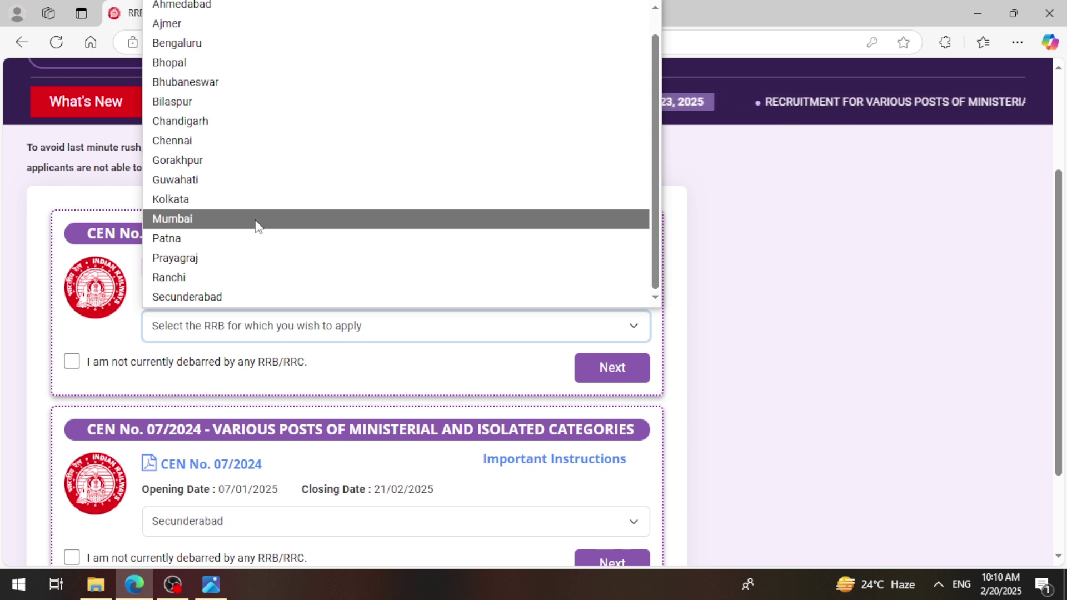
{"action": "left_click", "coordinate": [223, 297]}
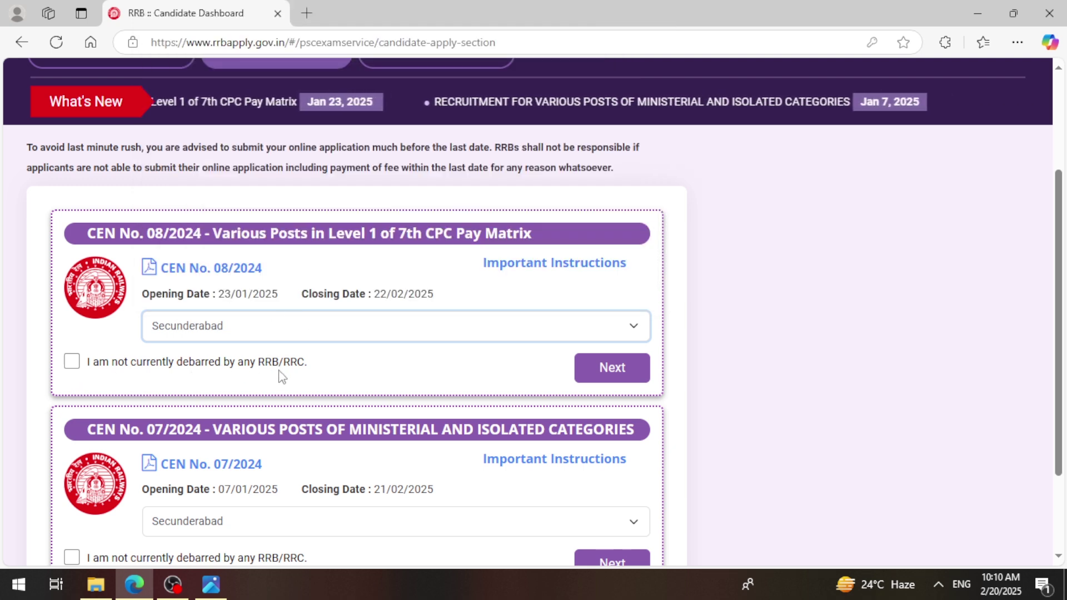
{"action": "left_click", "coordinate": [72, 361]}
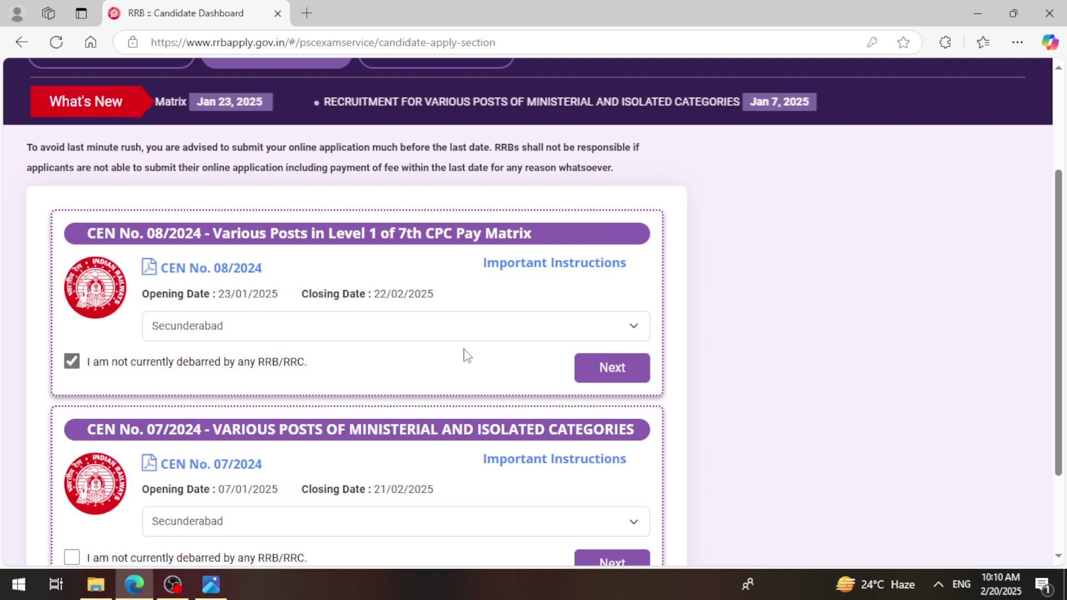
{"action": "left_click", "coordinate": [610, 368]}
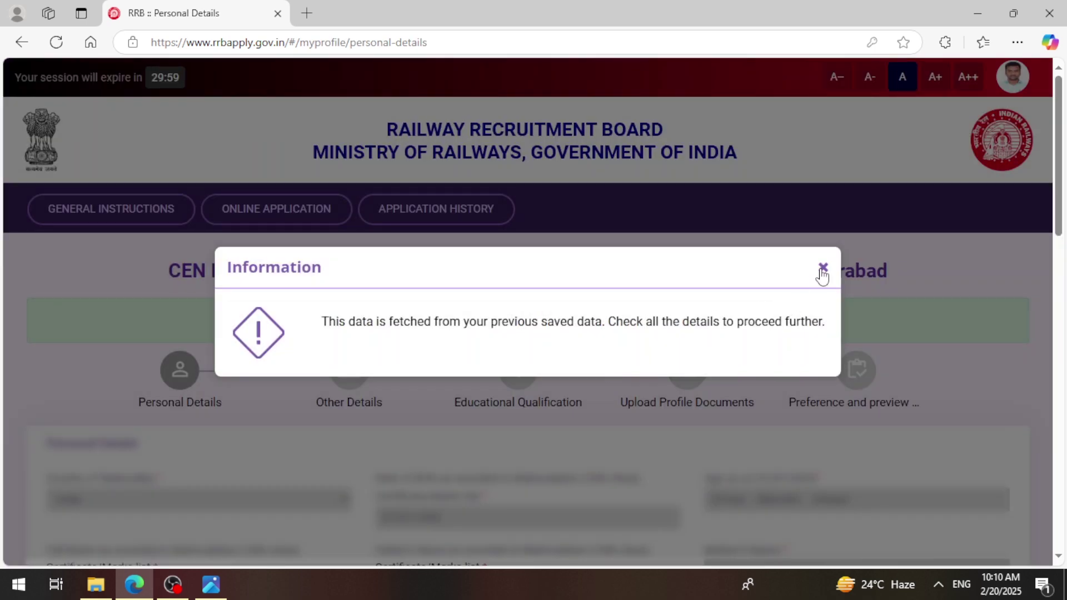
Dismiss the notice about previously saved data and go through the personal details to save them
{"action": "left_click", "coordinate": [822, 269]}
{"action": "scroll", "coordinate": [769, 278], "scroll_direction": "down", "scroll_amount": 15}
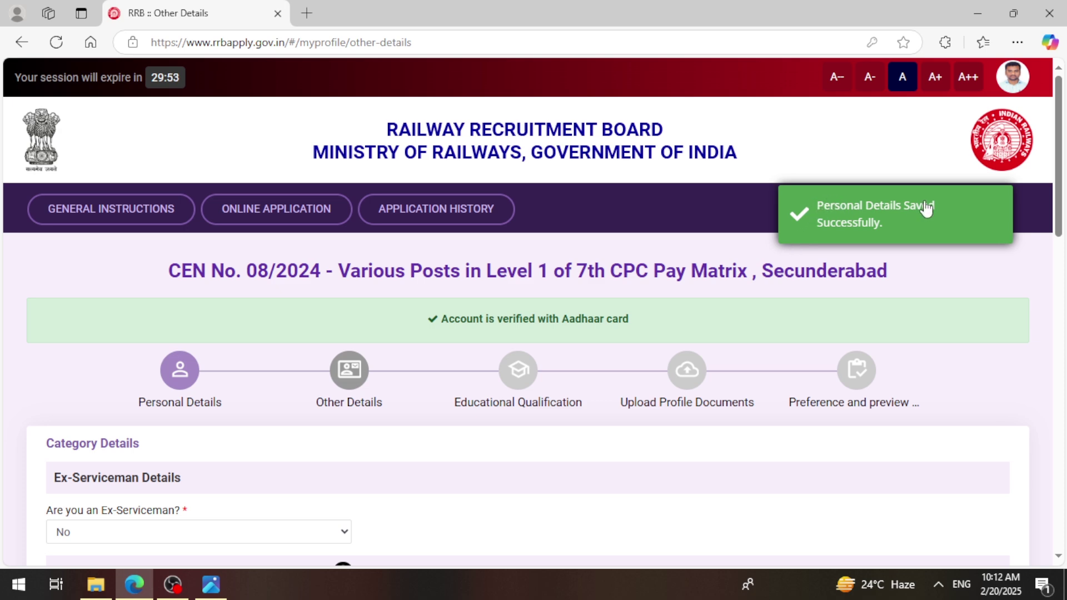
Answer No to the ex-serviceman question in the category details
{"action": "scroll", "coordinate": [518, 308], "scroll_direction": "down", "scroll_amount": 3}
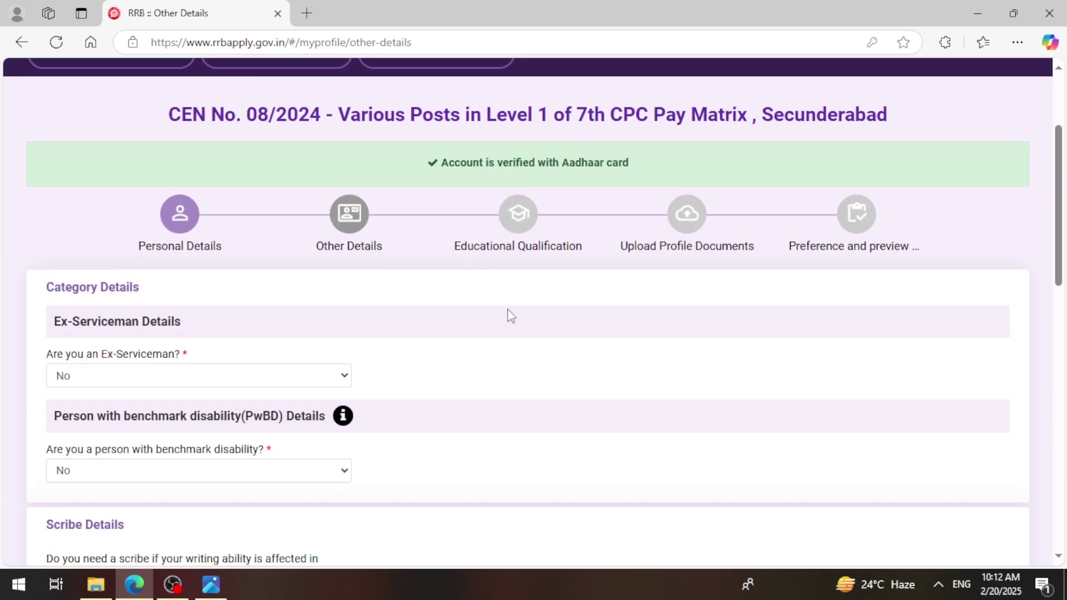
{"action": "scroll", "coordinate": [330, 292], "scroll_direction": "down", "scroll_amount": 3}
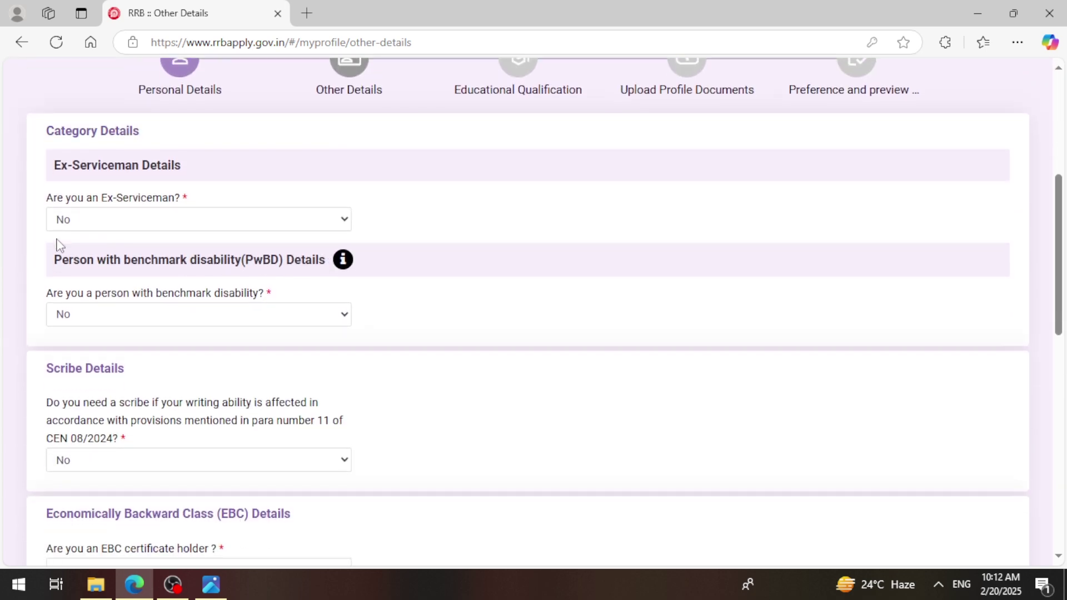
{"action": "left_click", "coordinate": [222, 217]}
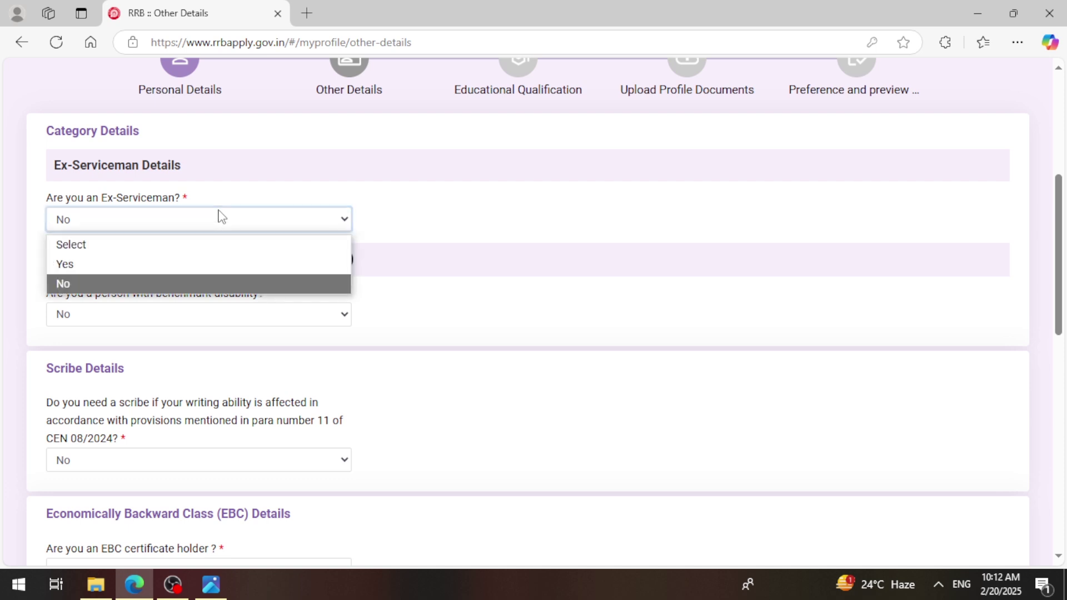
{"action": "left_click", "coordinate": [167, 283]}
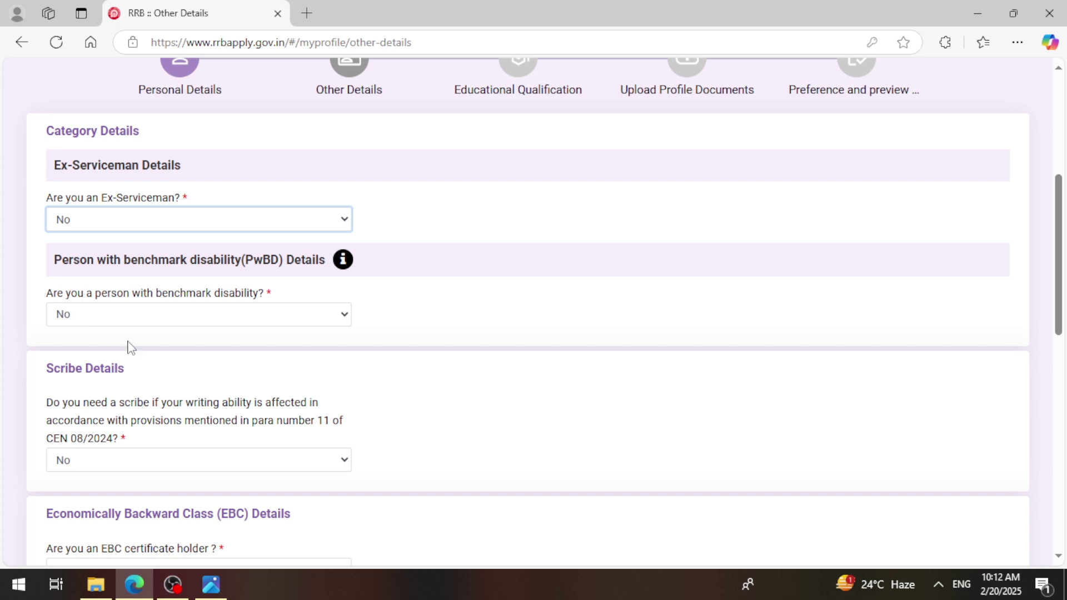
Try answering Yes to being an EBC certificate holder, agree to the EBC conditions, and view the fee concession options
{"action": "scroll", "coordinate": [240, 358], "scroll_direction": "down", "scroll_amount": 1}
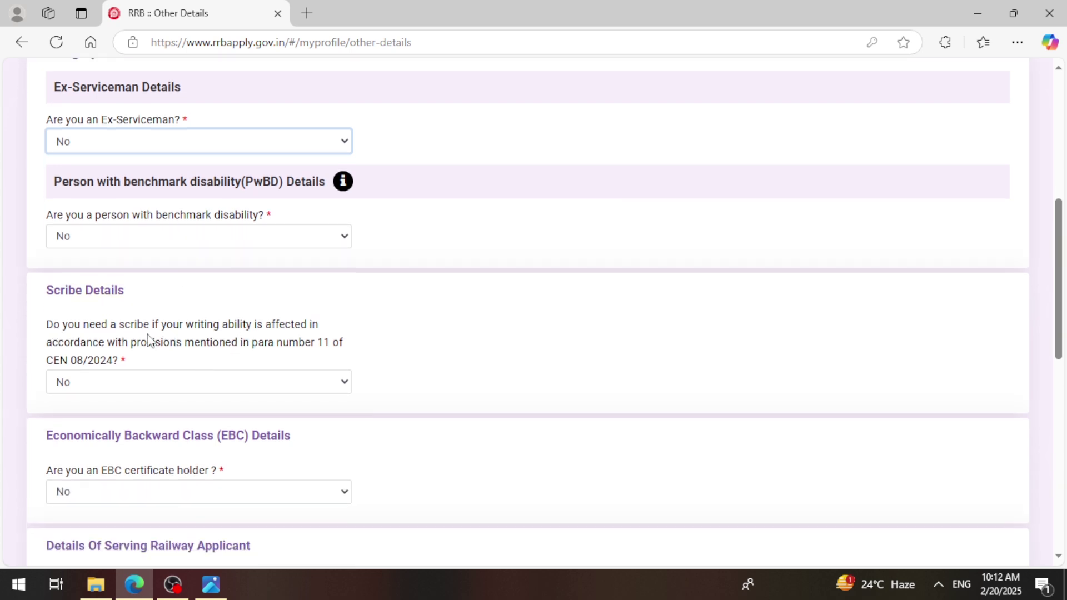
{"action": "scroll", "coordinate": [288, 414], "scroll_direction": "down", "scroll_amount": 1}
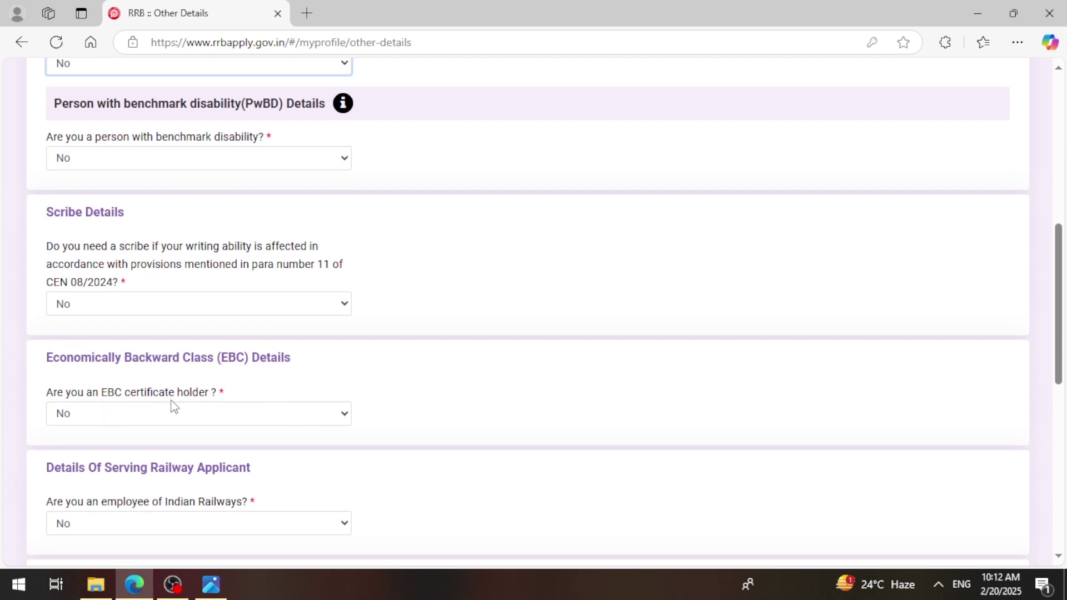
{"action": "left_click", "coordinate": [180, 422]}
{"action": "left_click", "coordinate": [145, 454]}
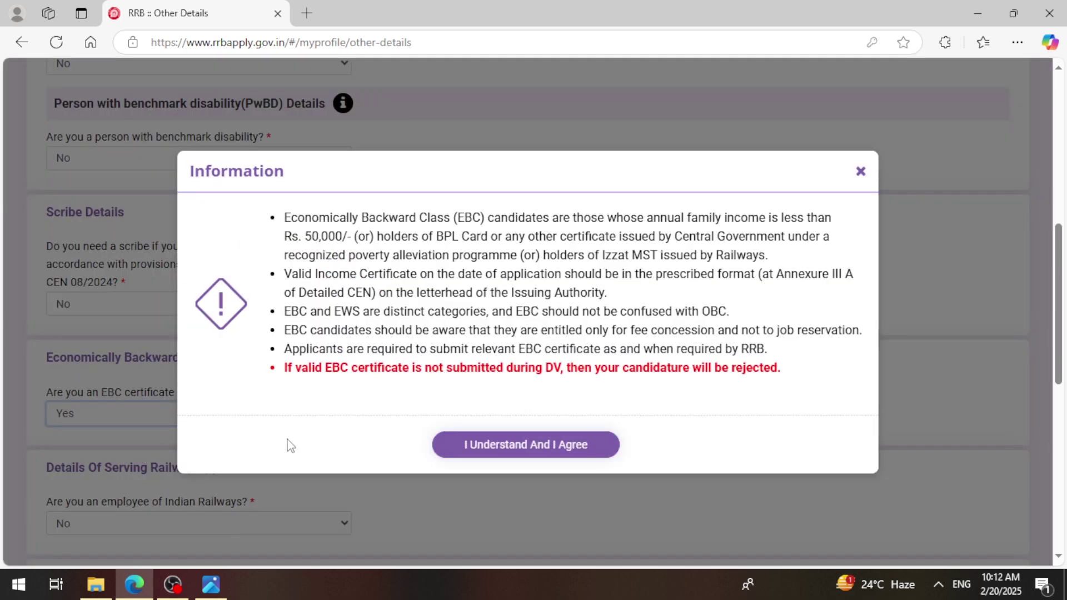
{"action": "left_click", "coordinate": [523, 447]}
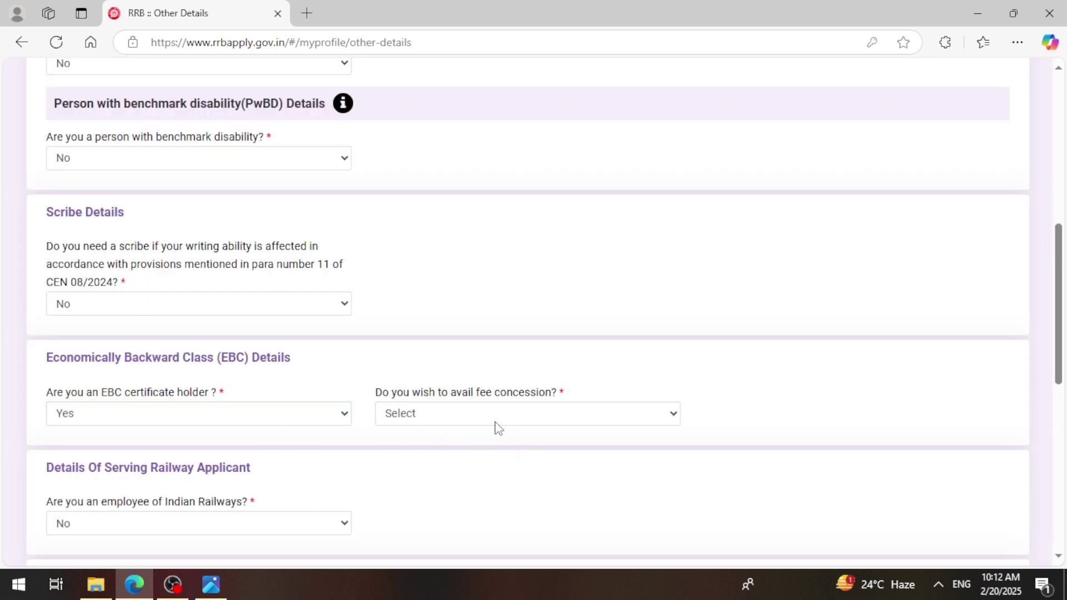
{"action": "left_click", "coordinate": [521, 412]}
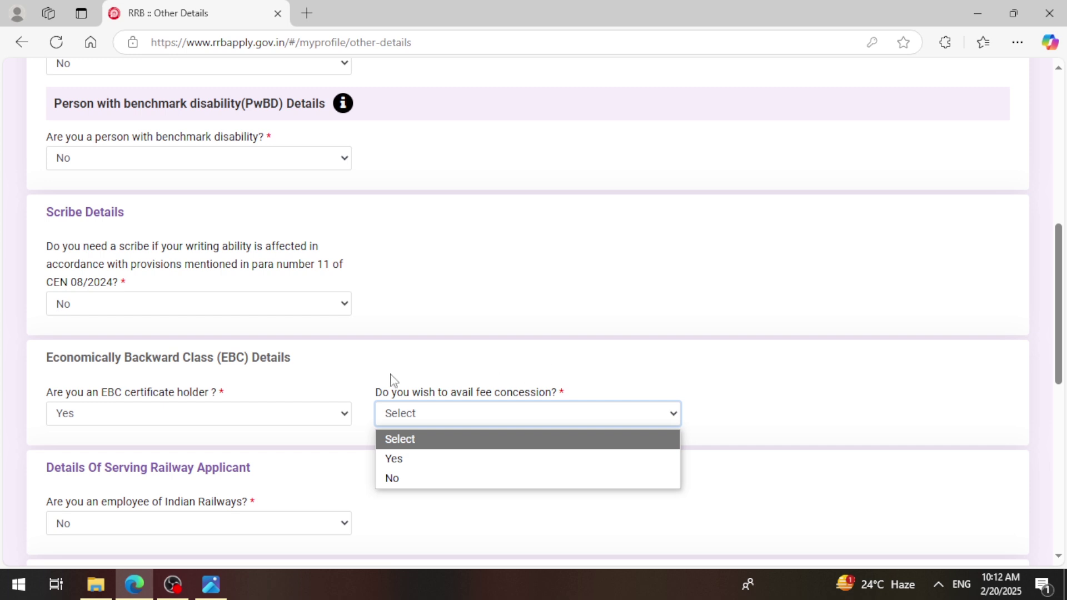
{"action": "left_click", "coordinate": [372, 367]}
Set the EBC certificate holder answer to No and go through the remaining employment and apprentice details
{"action": "left_click", "coordinate": [308, 416]}
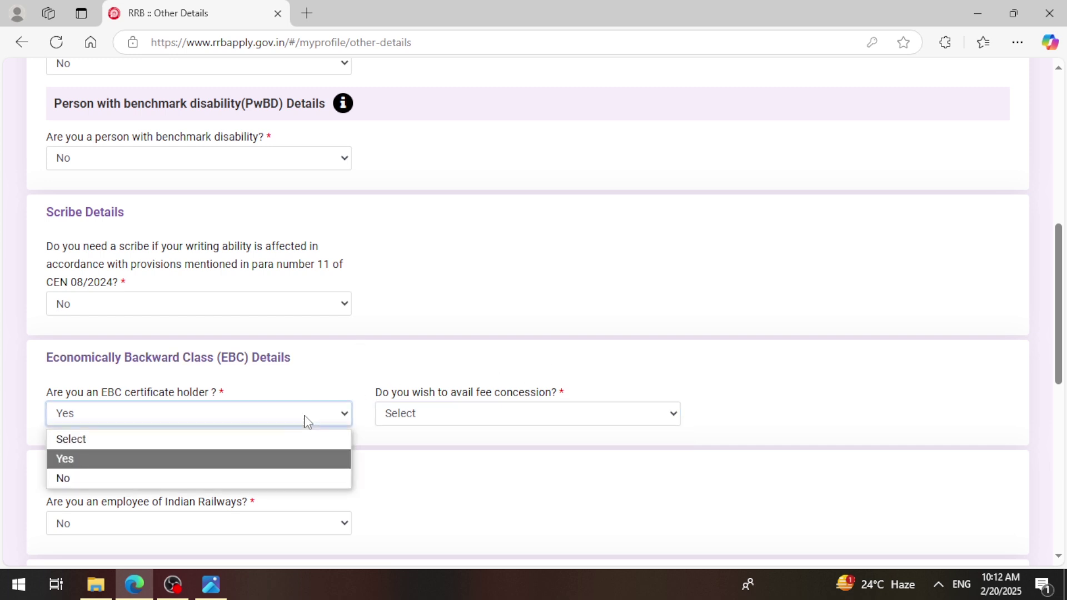
{"action": "left_click", "coordinate": [178, 477]}
{"action": "left_click", "coordinate": [417, 372]}
{"action": "scroll", "coordinate": [419, 361], "scroll_direction": "down", "scroll_amount": 4}
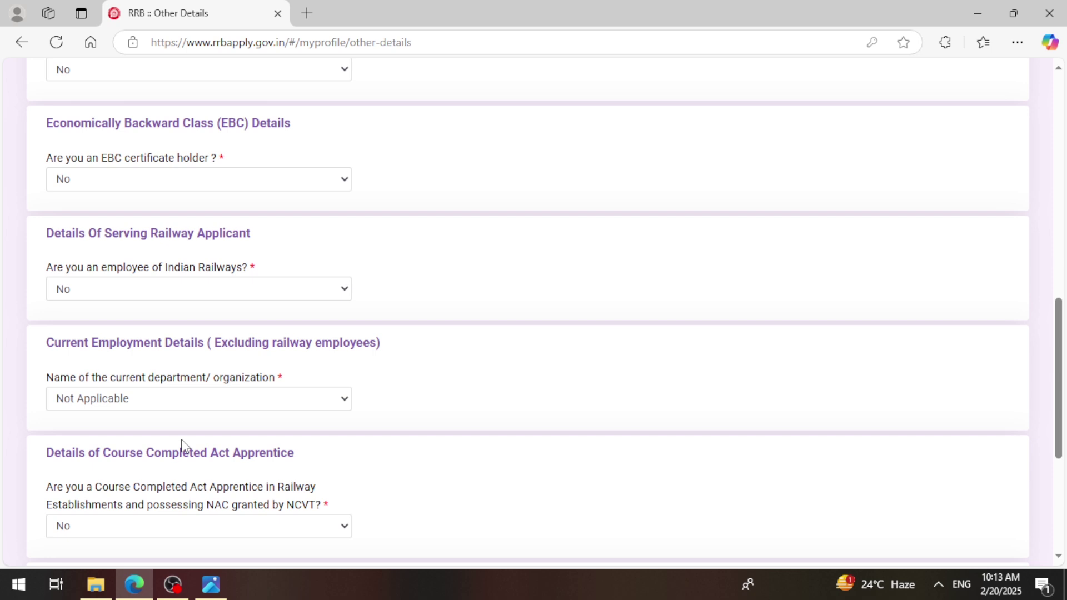
{"action": "scroll", "coordinate": [183, 445], "scroll_direction": "up", "scroll_amount": 1}
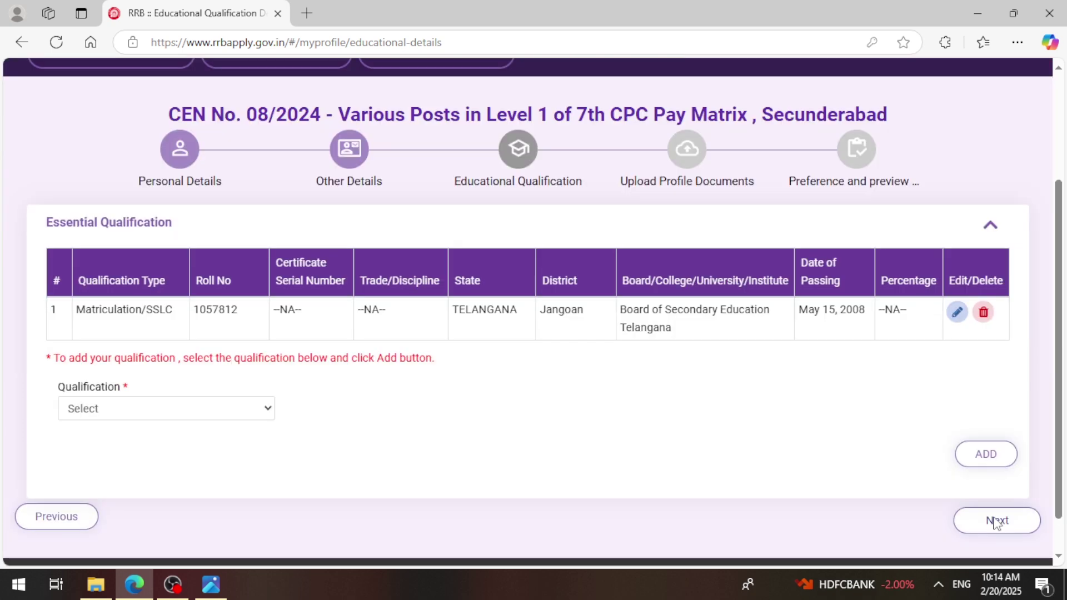
Proceed from the educational qualifications to the document upload and go through the photograph and signature requirements
{"action": "left_click", "coordinate": [995, 519]}
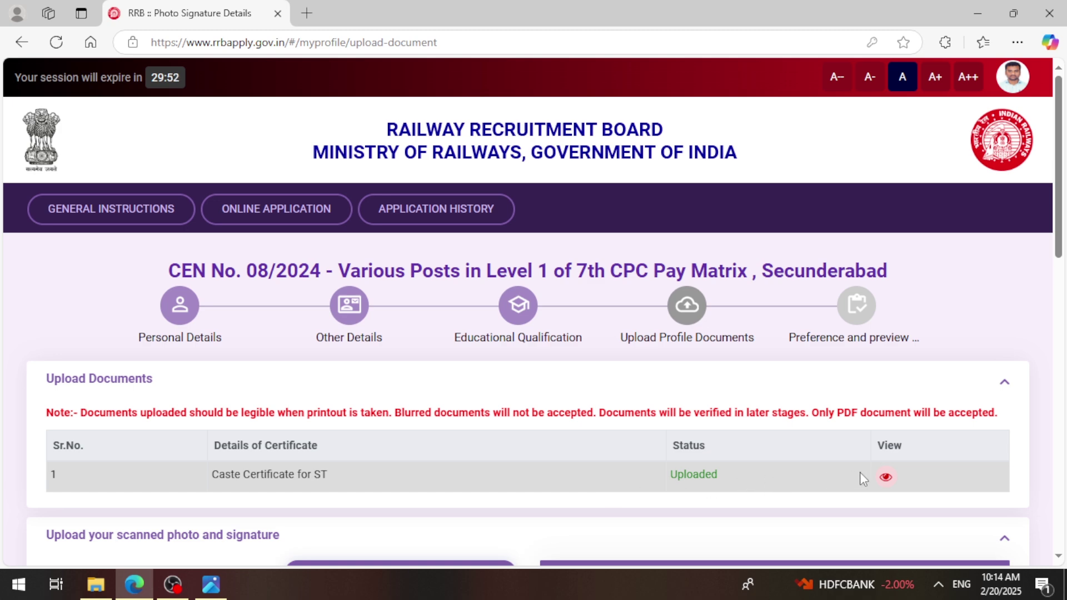
{"action": "scroll", "coordinate": [688, 483], "scroll_direction": "down", "scroll_amount": 8}
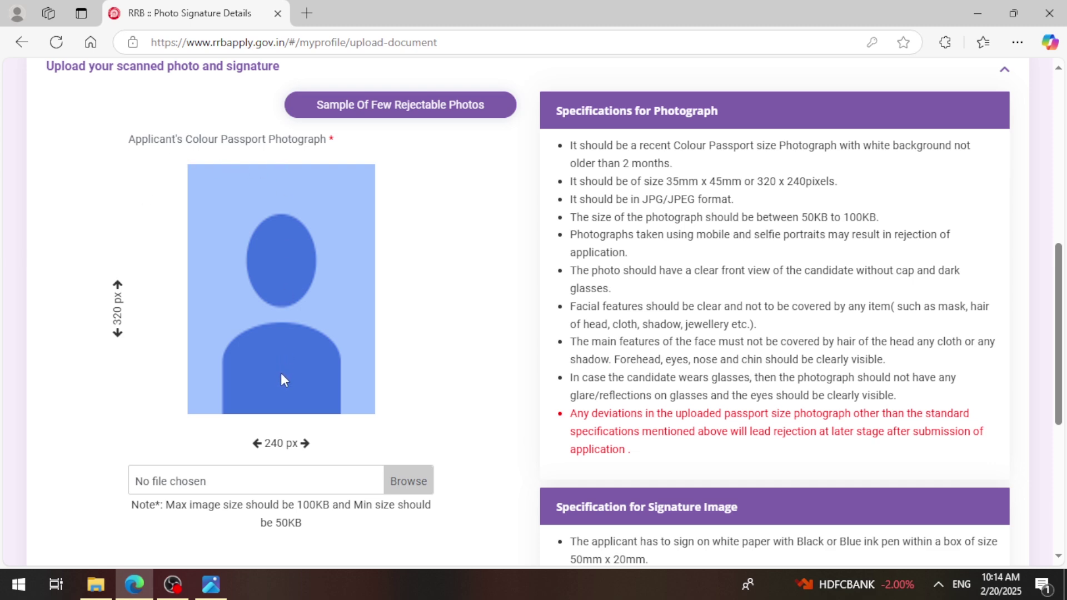
{"action": "scroll", "coordinate": [439, 391], "scroll_direction": "down", "scroll_amount": 6}
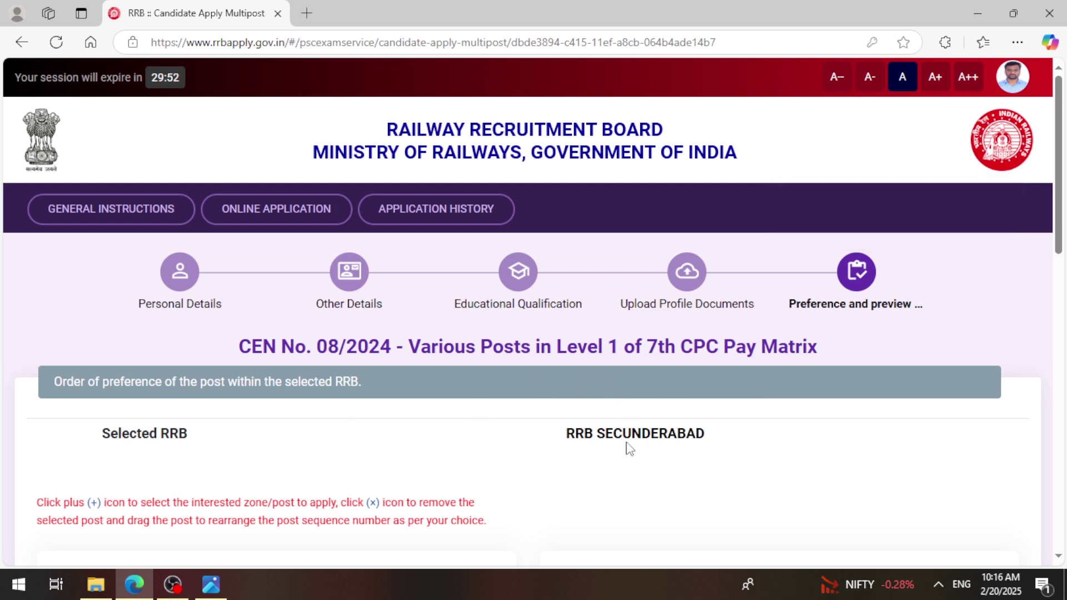
Review the eligible posts offered under RRB Secunderabad and the instructions for ordering post preferences
{"action": "scroll", "coordinate": [622, 450], "scroll_direction": "down", "scroll_amount": 3}
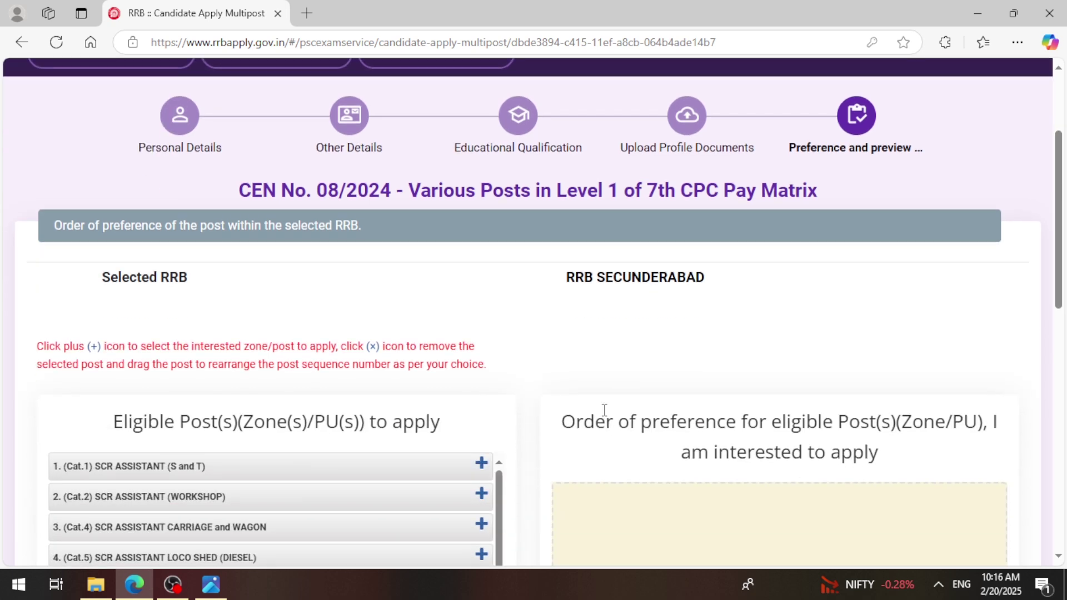
{"action": "scroll", "coordinate": [605, 409], "scroll_direction": "down", "scroll_amount": 3}
{"action": "scroll", "coordinate": [528, 398], "scroll_direction": "down", "scroll_amount": 3}
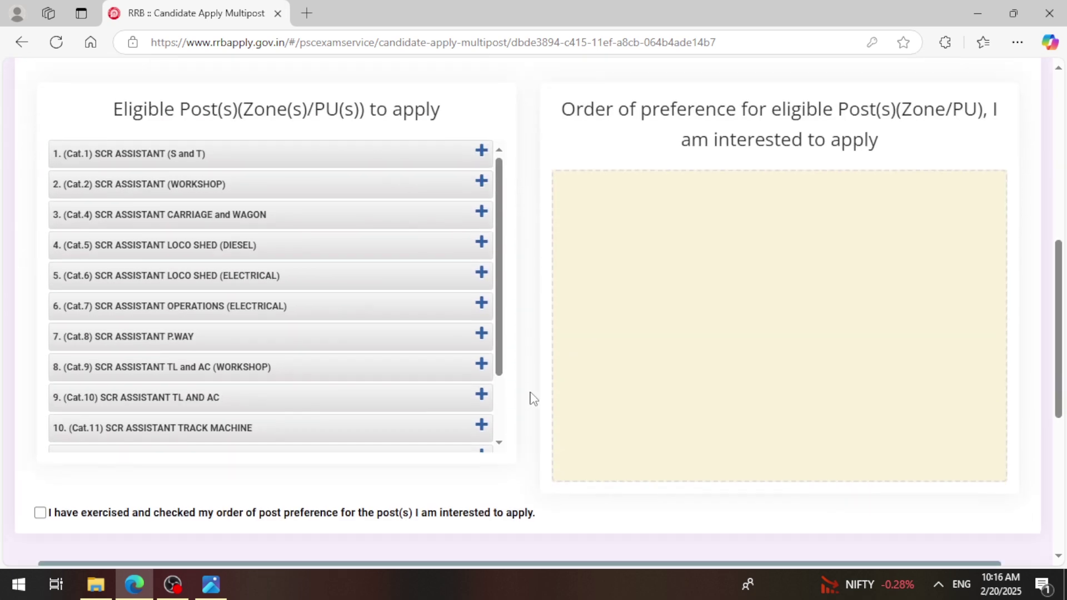
{"action": "scroll", "coordinate": [447, 355], "scroll_direction": "down", "scroll_amount": 2}
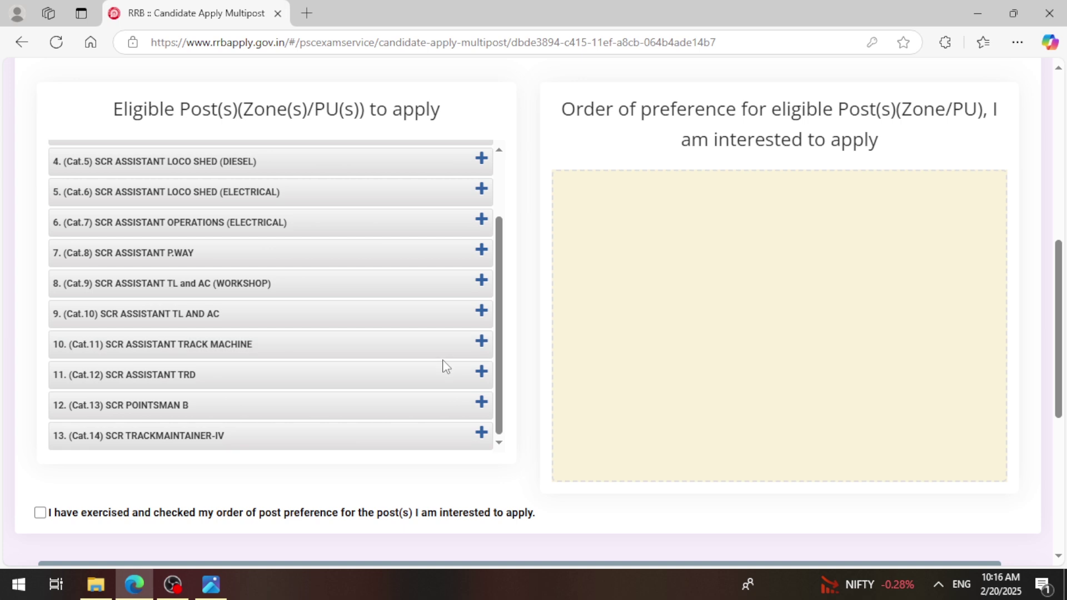
{"action": "scroll", "coordinate": [445, 367], "scroll_direction": "up", "scroll_amount": 3}
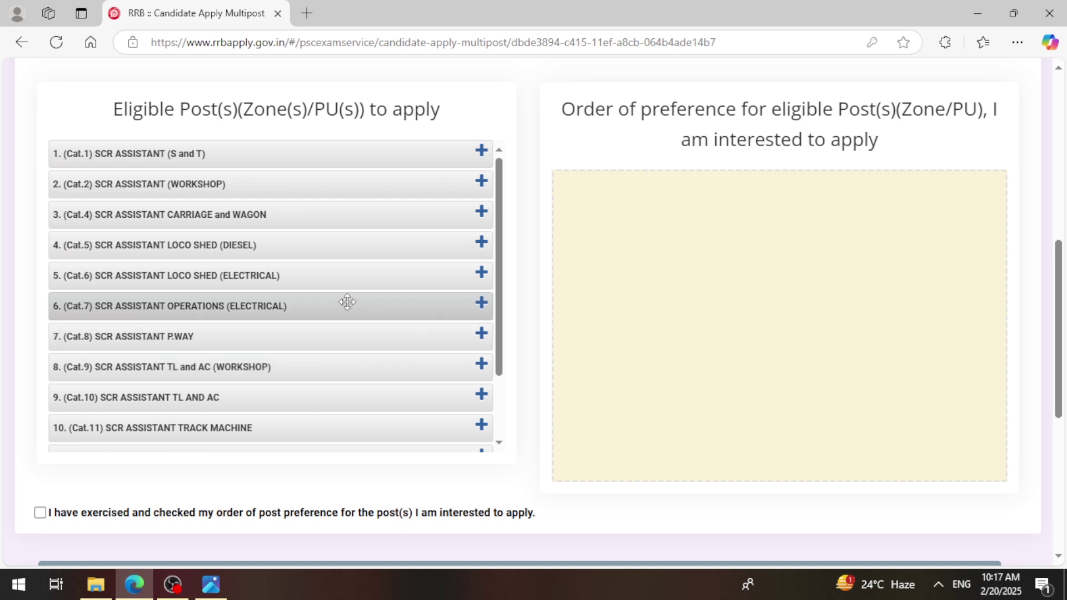
{"action": "scroll", "coordinate": [312, 326], "scroll_direction": "up", "scroll_amount": 4}
{"action": "scroll", "coordinate": [365, 298], "scroll_direction": "down", "scroll_amount": 3}
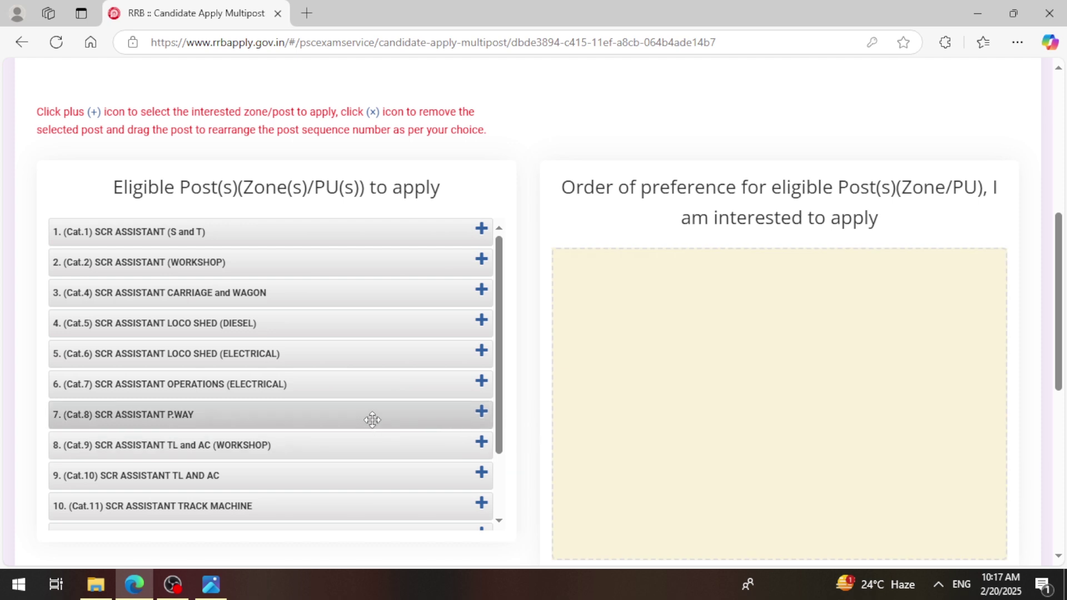
Add SCR POINTSMAN B as the first post preference and SCR ASSISTANT (S and T) as the second
{"action": "scroll", "coordinate": [372, 420], "scroll_direction": "down", "scroll_amount": 4}
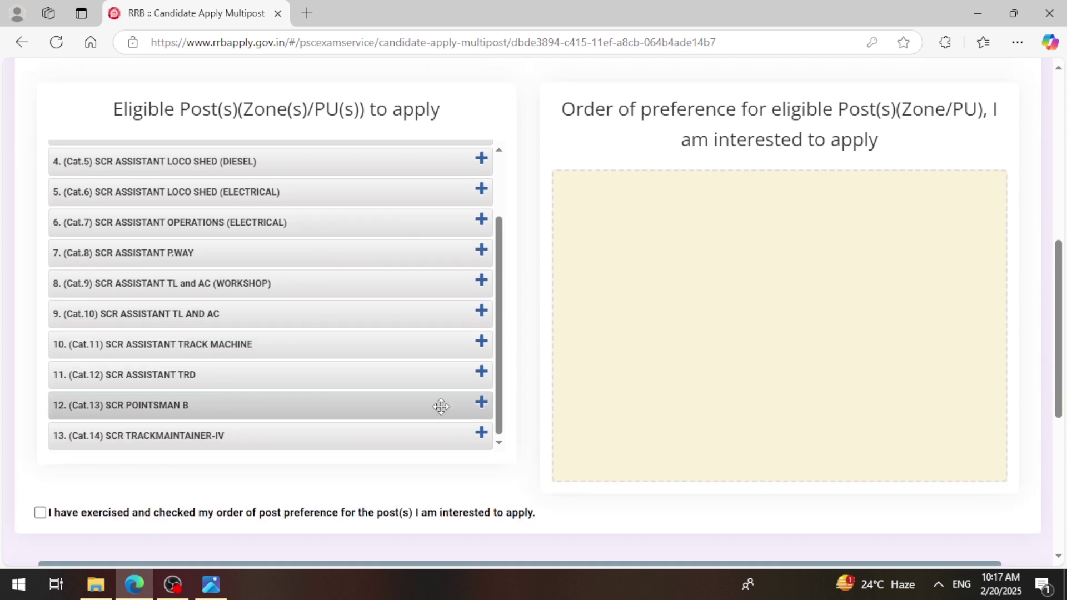
{"action": "left_click", "coordinate": [481, 402]}
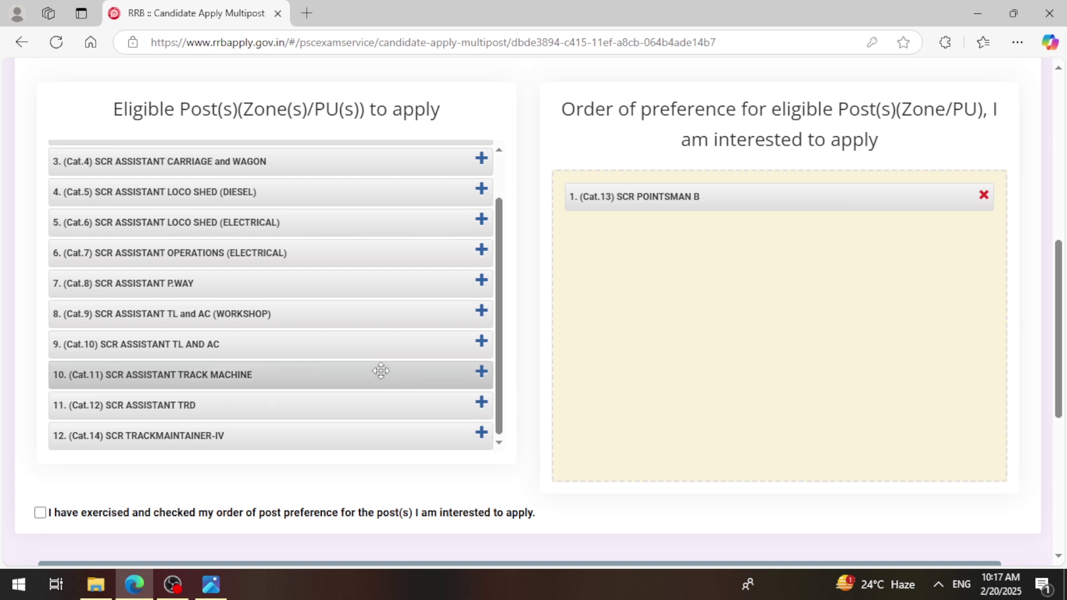
{"action": "scroll", "coordinate": [333, 376], "scroll_direction": "up", "scroll_amount": 2}
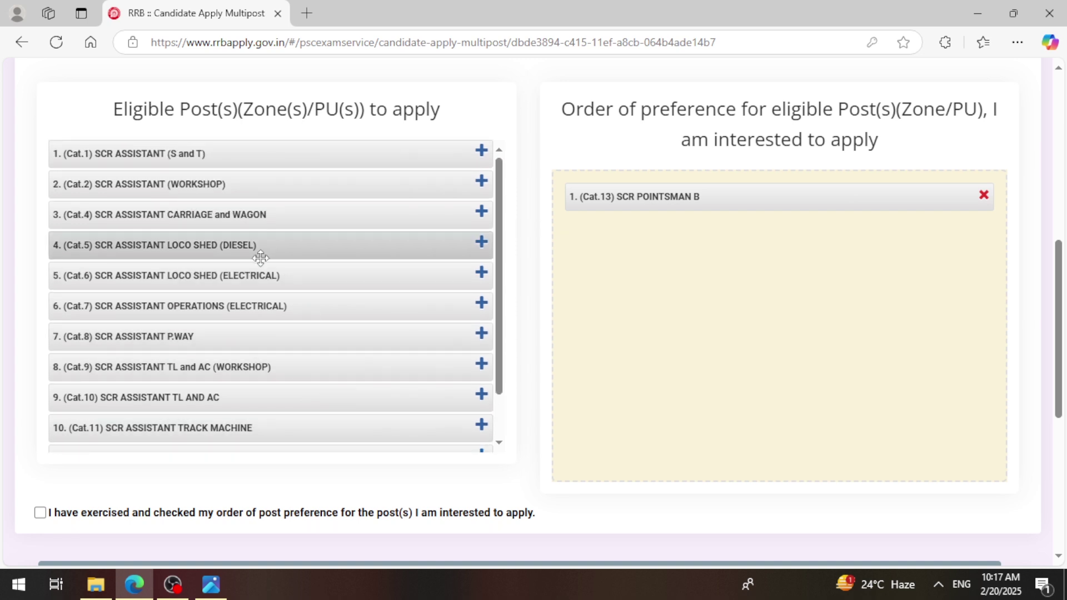
{"action": "left_click", "coordinate": [483, 154]}
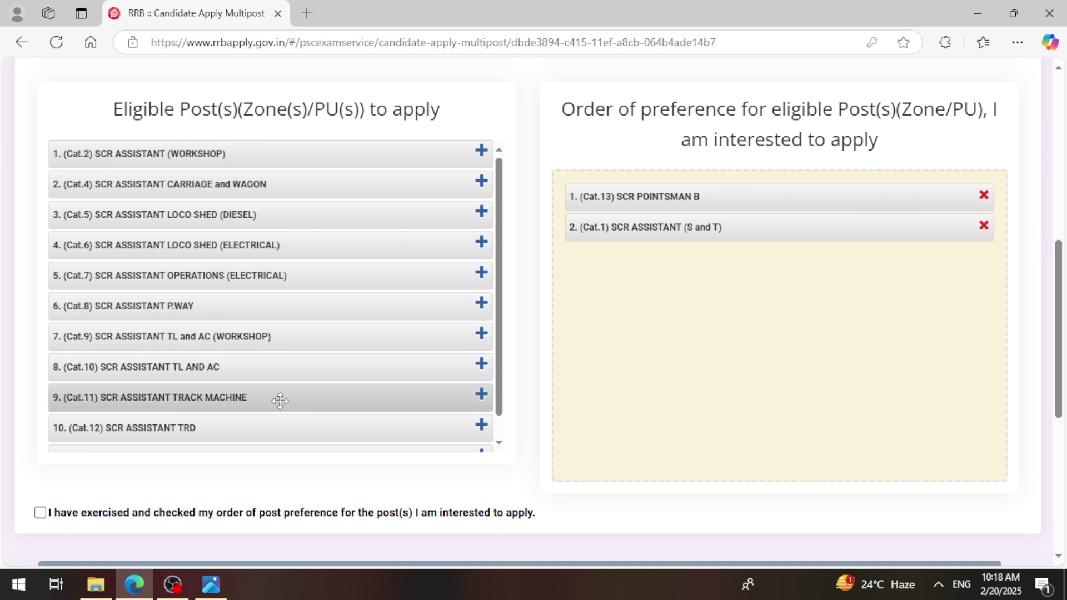
Add SCR ASSISTANT TRD, SCR ASSISTANT (WORKSHOP) and SCR ASSISTANT CARRIAGE and WAGON as the third, fourth and fifth post preferences
{"action": "left_click", "coordinate": [278, 425]}
{"action": "scroll", "coordinate": [402, 317], "scroll_direction": "down", "scroll_amount": 3}
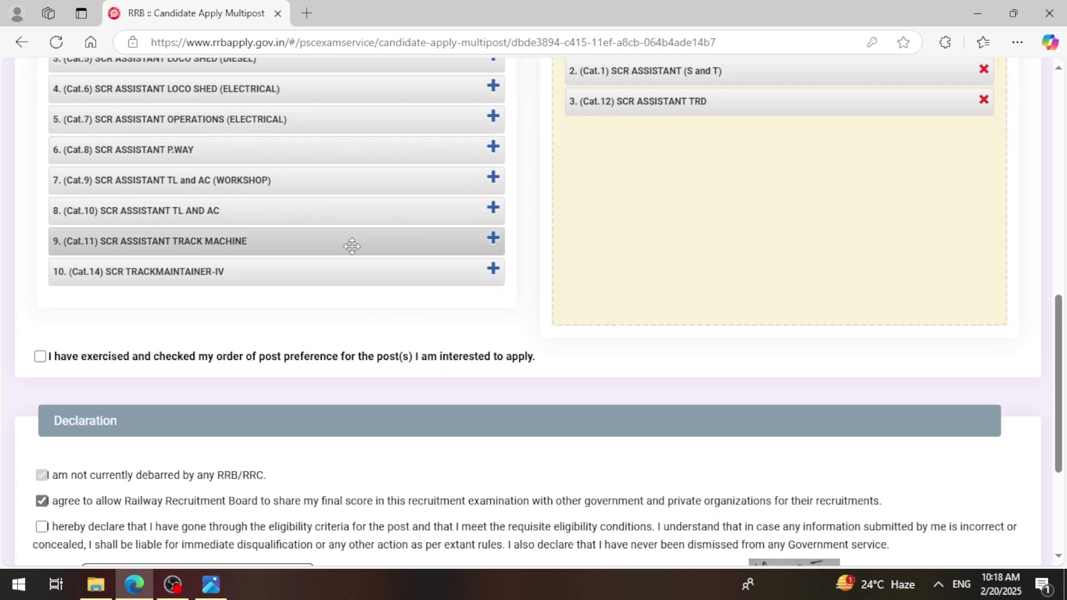
{"action": "scroll", "coordinate": [345, 333], "scroll_direction": "up", "scroll_amount": 4}
{"action": "left_click", "coordinate": [469, 233]}
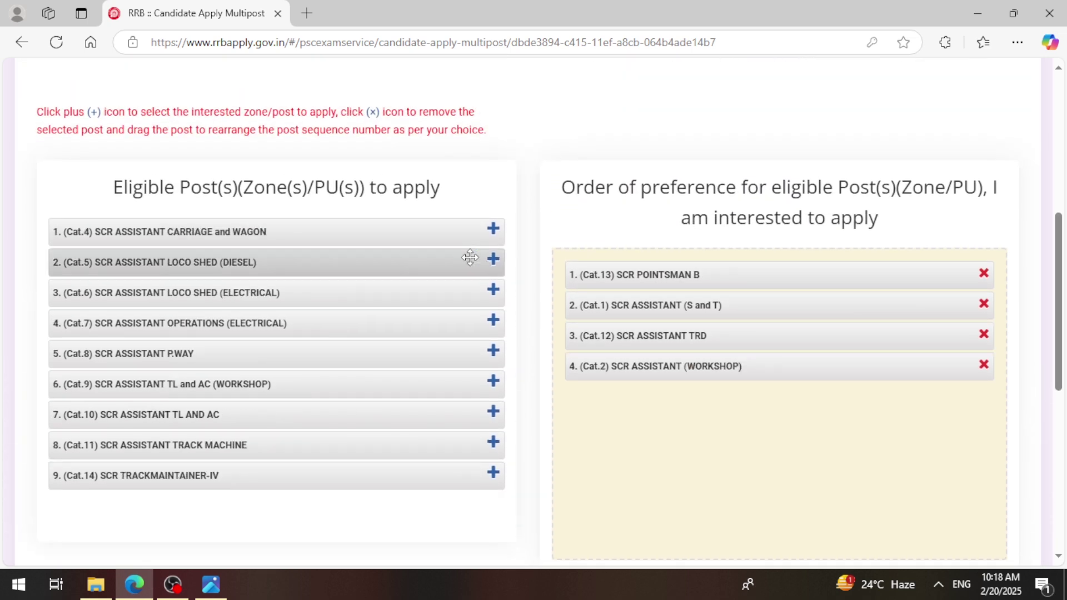
{"action": "left_click", "coordinate": [494, 231]}
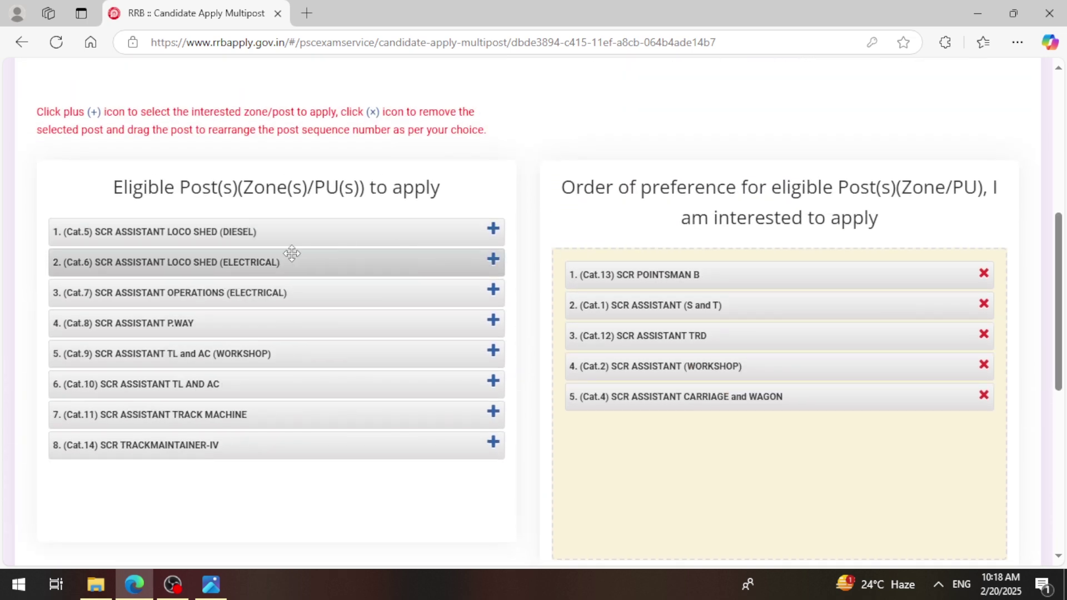
Add SCR ASSISTANT LOCO SHED (ELECTRICAL), LOCO SHED (DIESEL) and OPERATIONS (ELECTRICAL) as the sixth, seventh and eighth post preferences
{"action": "left_click", "coordinate": [493, 259]}
{"action": "left_click", "coordinate": [493, 229]}
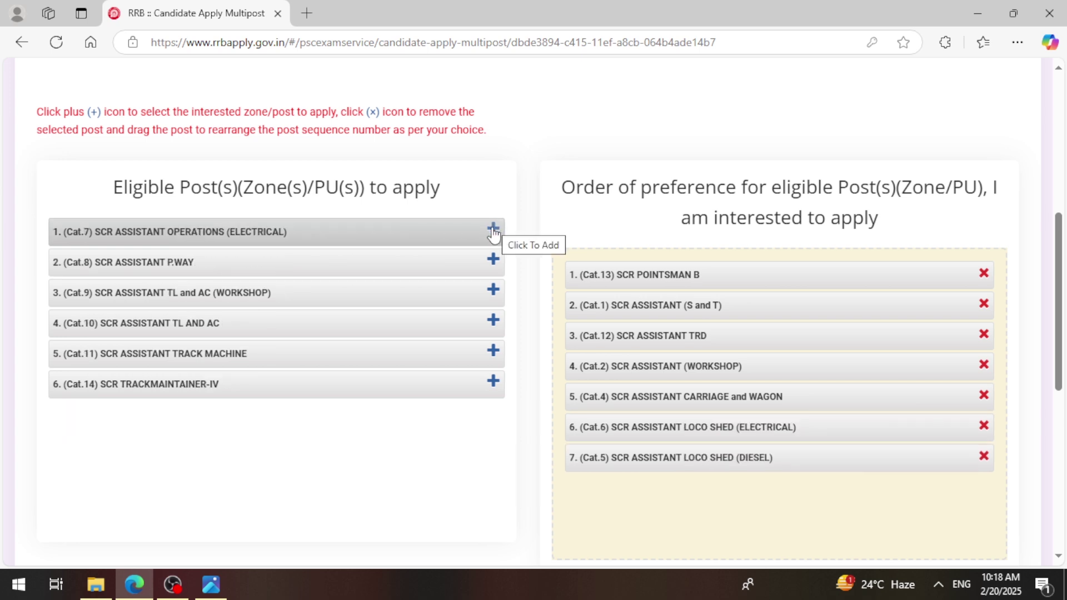
{"action": "left_click", "coordinate": [493, 230]}
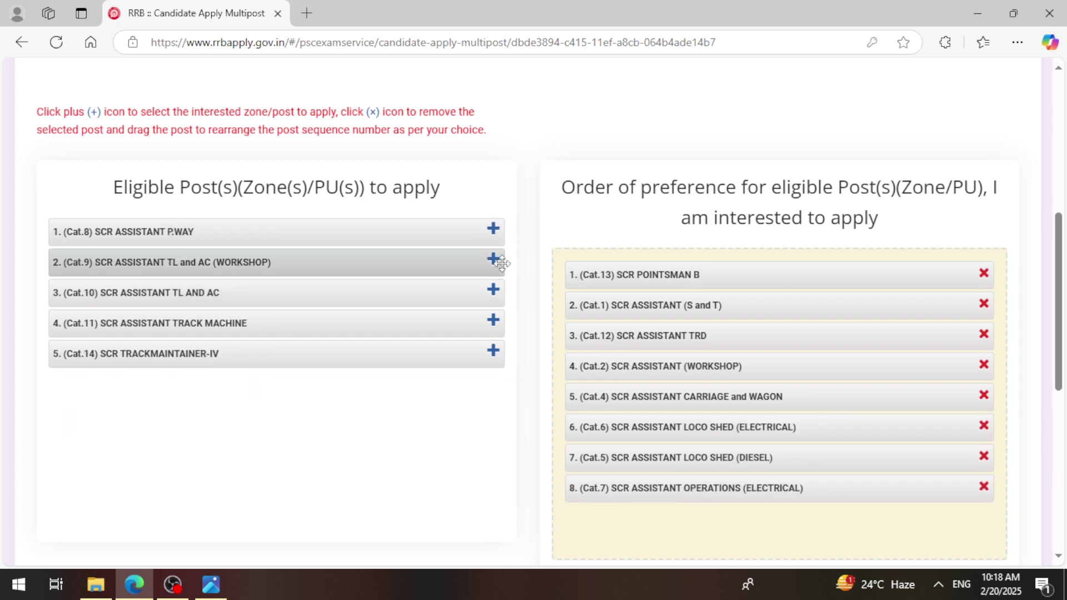
Add SCR ASSISTANT TL and AC (WORKSHOP), TL AND AC, P.WAY, TRACK MACHINE and SCR TRACKMAINTAINER-IV as preferences nine to thirteen, in that order
{"action": "left_click", "coordinate": [493, 259]}
{"action": "left_click", "coordinate": [493, 262]}
{"action": "left_click", "coordinate": [493, 229]}
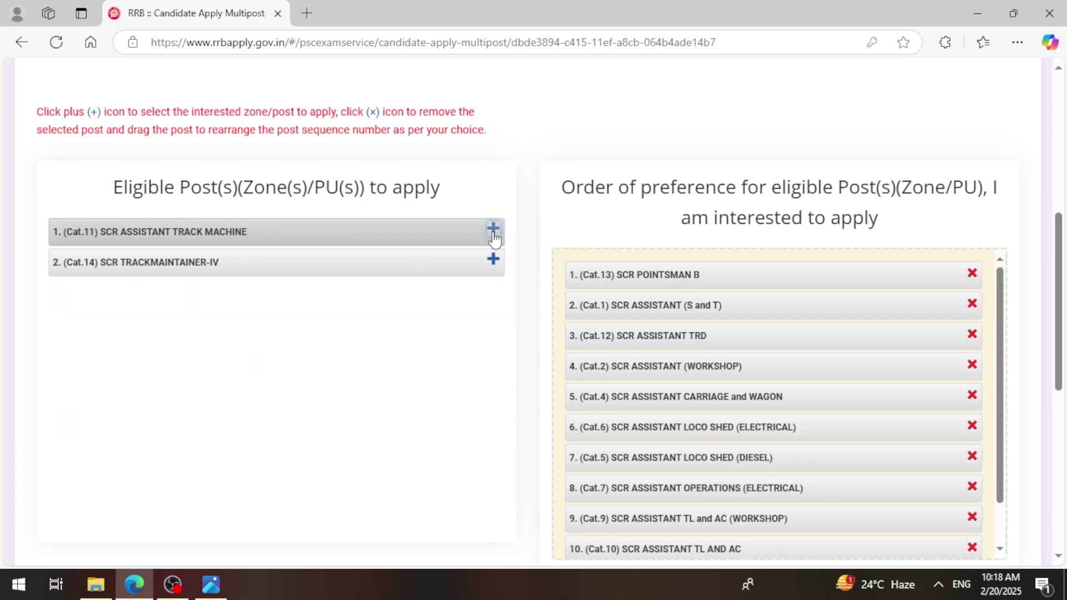
{"action": "left_click", "coordinate": [493, 229]}
{"action": "left_click", "coordinate": [493, 229]}
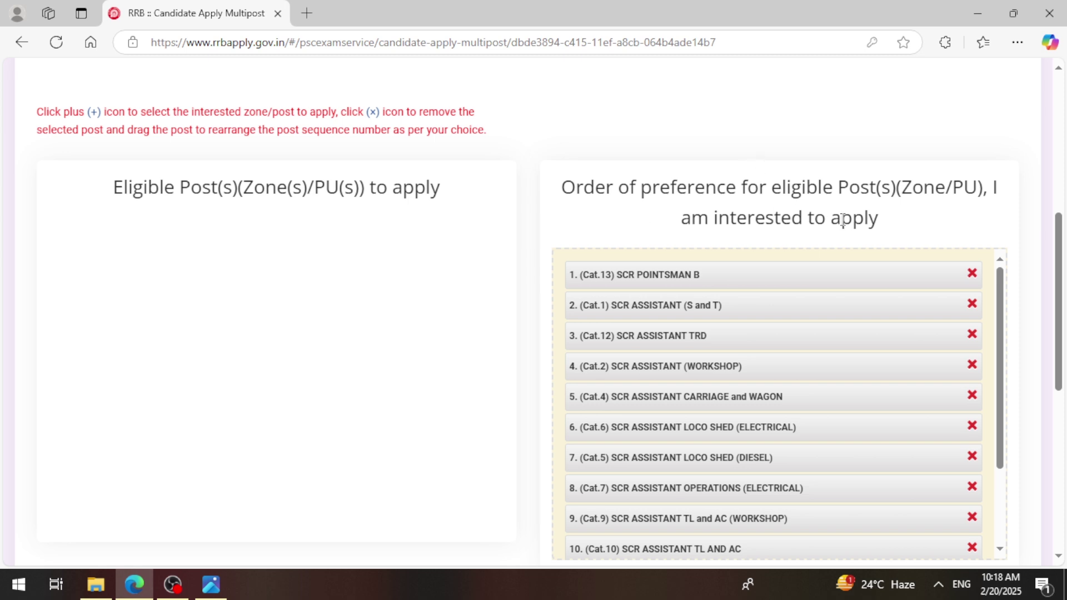
Go through the complete list of post preferences and confirm that the order has been exercised and checked
{"action": "scroll", "coordinate": [842, 223], "scroll_direction": "down", "scroll_amount": 2}
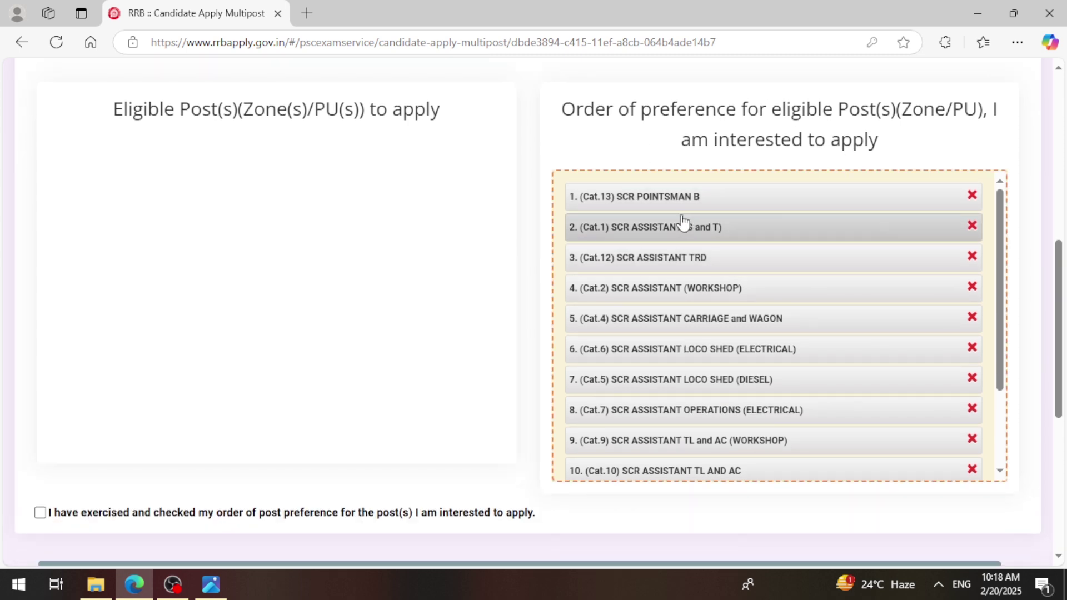
{"action": "scroll", "coordinate": [706, 257], "scroll_direction": "down", "scroll_amount": 3}
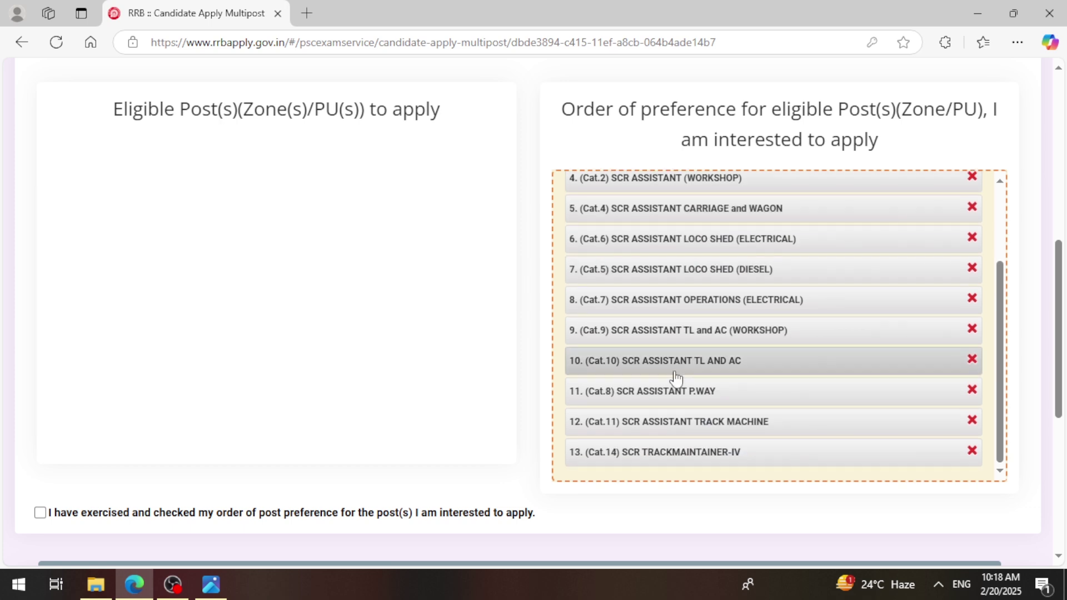
{"action": "scroll", "coordinate": [679, 438], "scroll_direction": "up", "scroll_amount": 3}
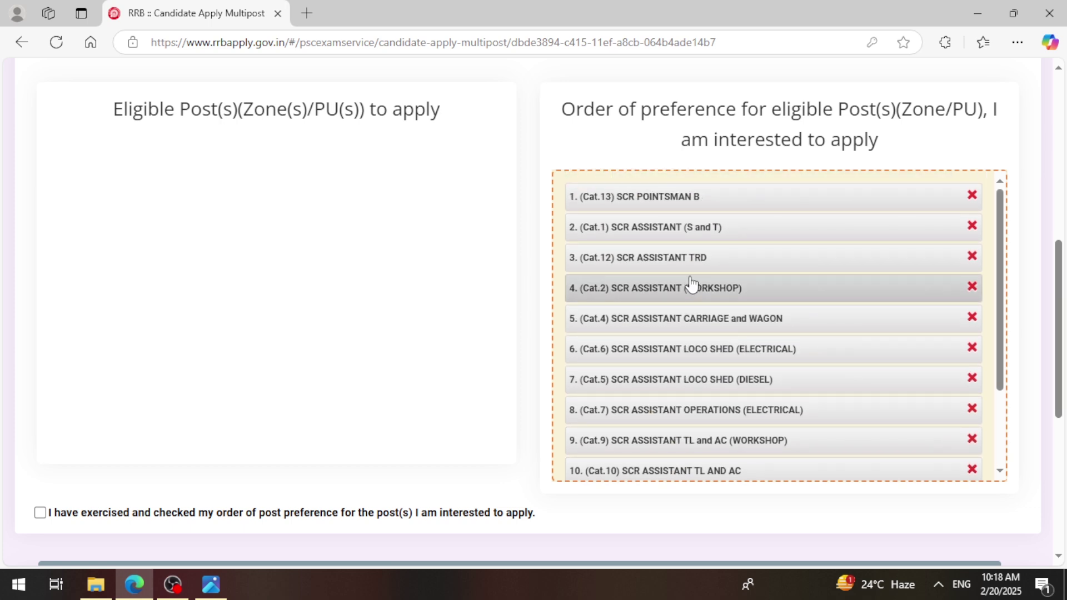
{"action": "scroll", "coordinate": [691, 283], "scroll_direction": "down", "scroll_amount": 3}
{"action": "scroll", "coordinate": [891, 381], "scroll_direction": "up", "scroll_amount": 3}
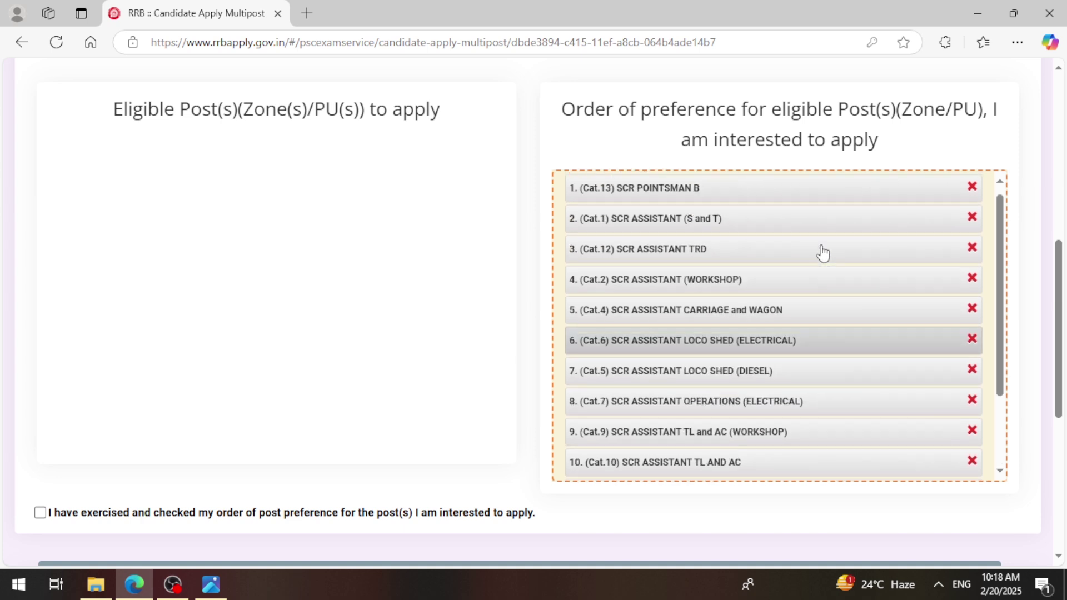
{"action": "scroll", "coordinate": [738, 297], "scroll_direction": "down", "scroll_amount": 3}
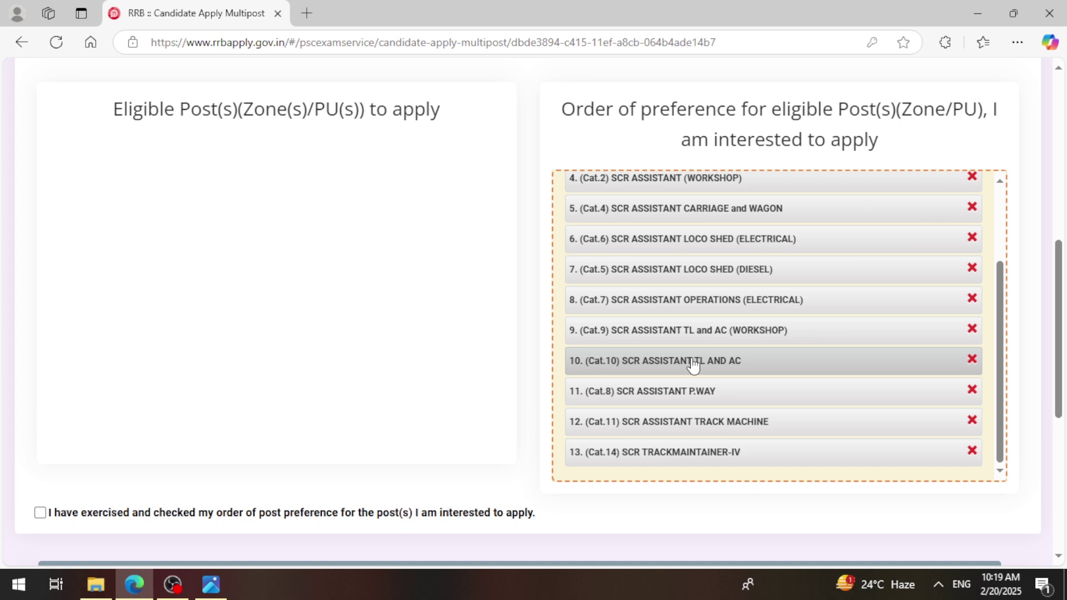
{"action": "scroll", "coordinate": [692, 364], "scroll_direction": "up", "scroll_amount": 3}
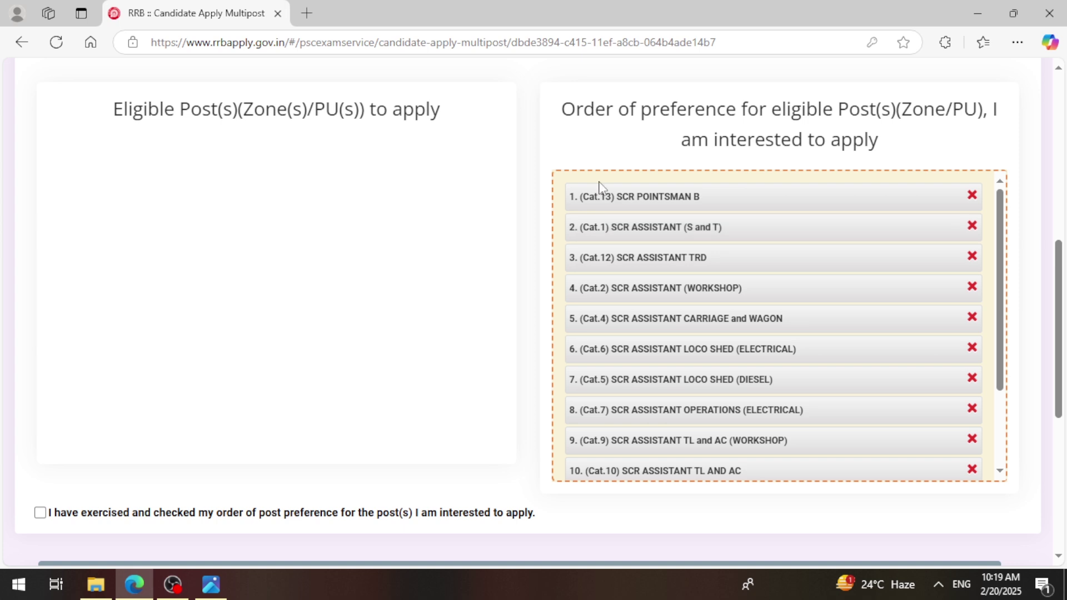
{"action": "scroll", "coordinate": [333, 317], "scroll_direction": "down", "scroll_amount": 1}
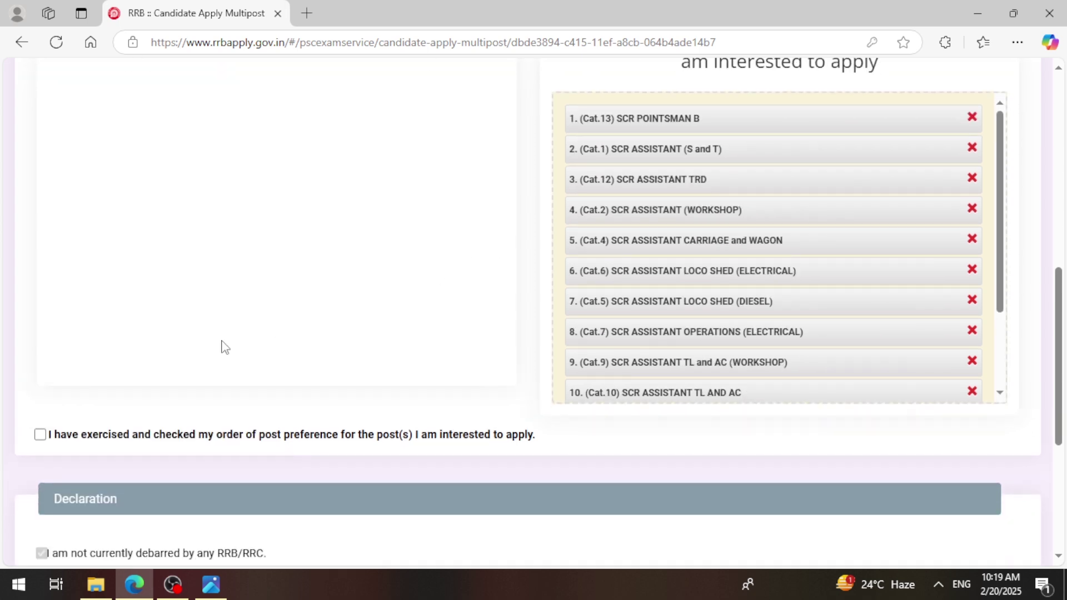
{"action": "left_click", "coordinate": [39, 436]}
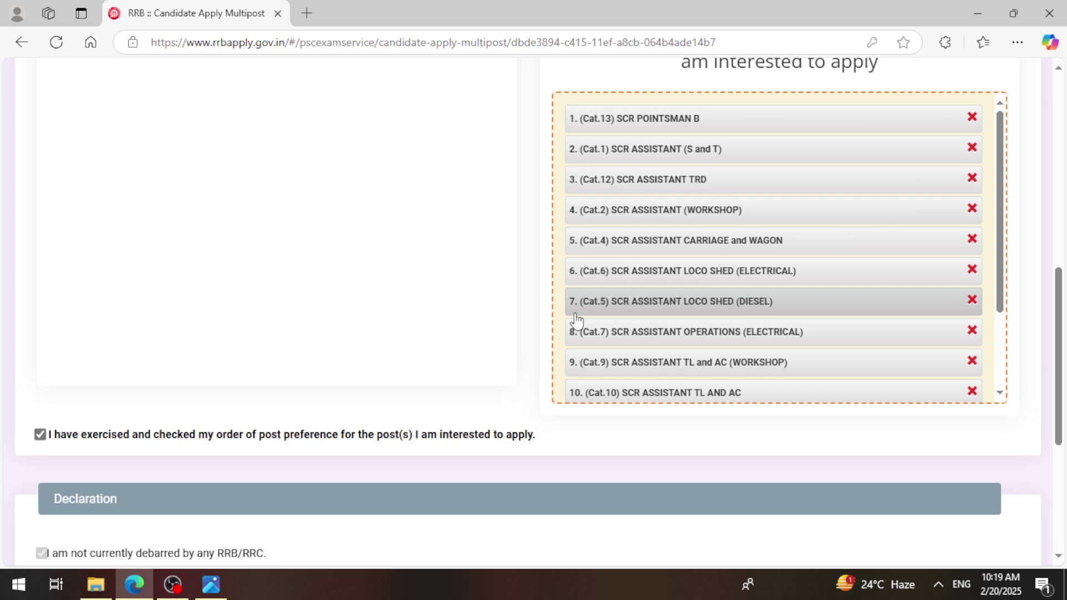
Accept the eligibility criteria declaration and enter Jangaon as the place
{"action": "scroll", "coordinate": [438, 417], "scroll_direction": "down", "scroll_amount": 2}
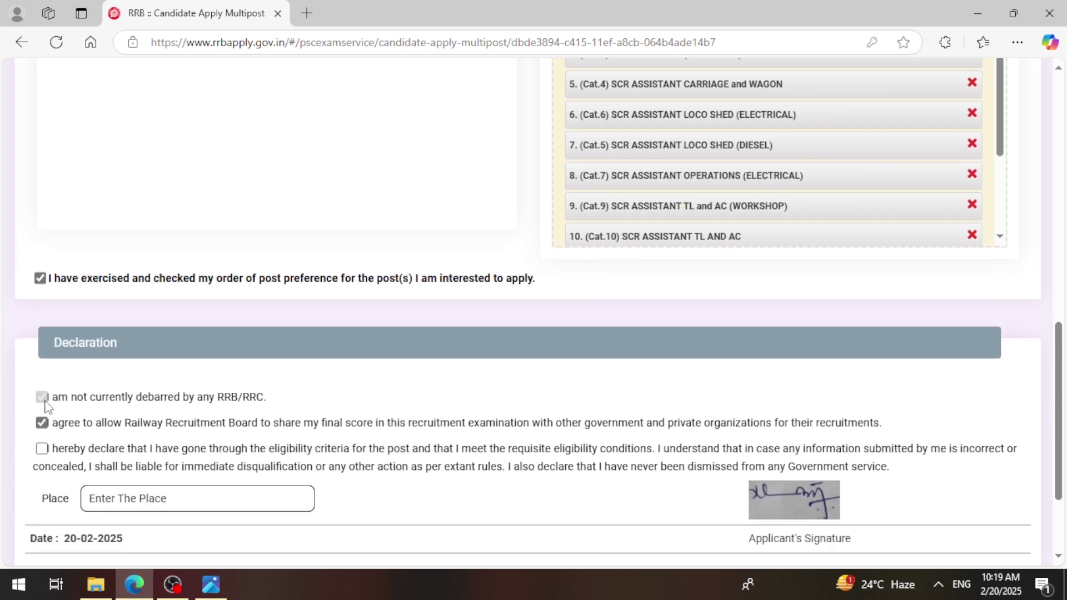
{"action": "left_click", "coordinate": [42, 448]}
{"action": "type", "text": "J"}
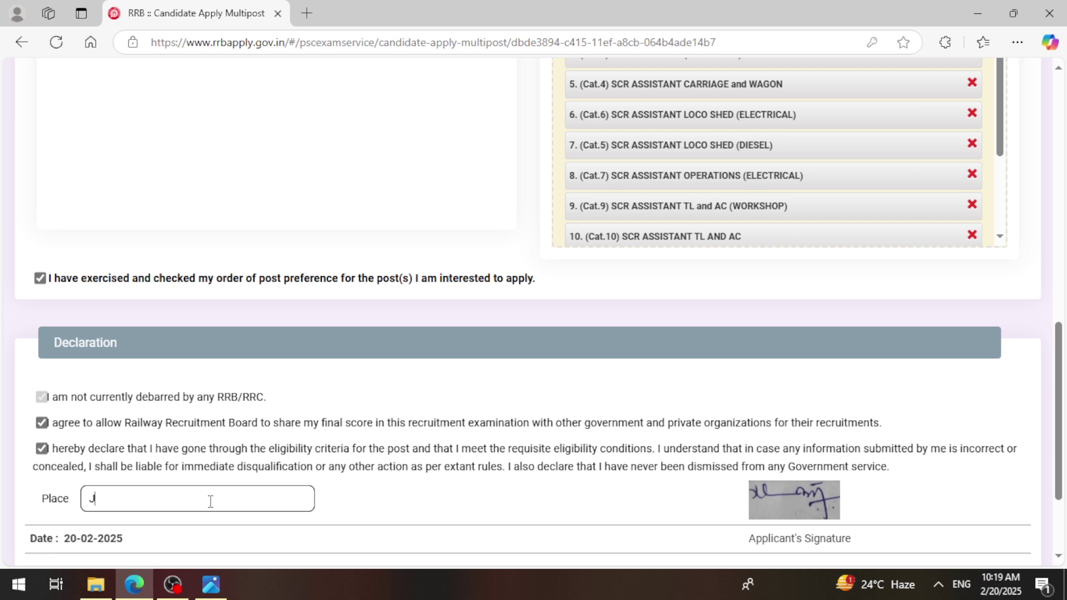
{"action": "type", "text": "angaon"}
Save the post preferences and submit the application after opening its preview
{"action": "scroll", "coordinate": [412, 464], "scroll_direction": "down", "scroll_amount": 3}
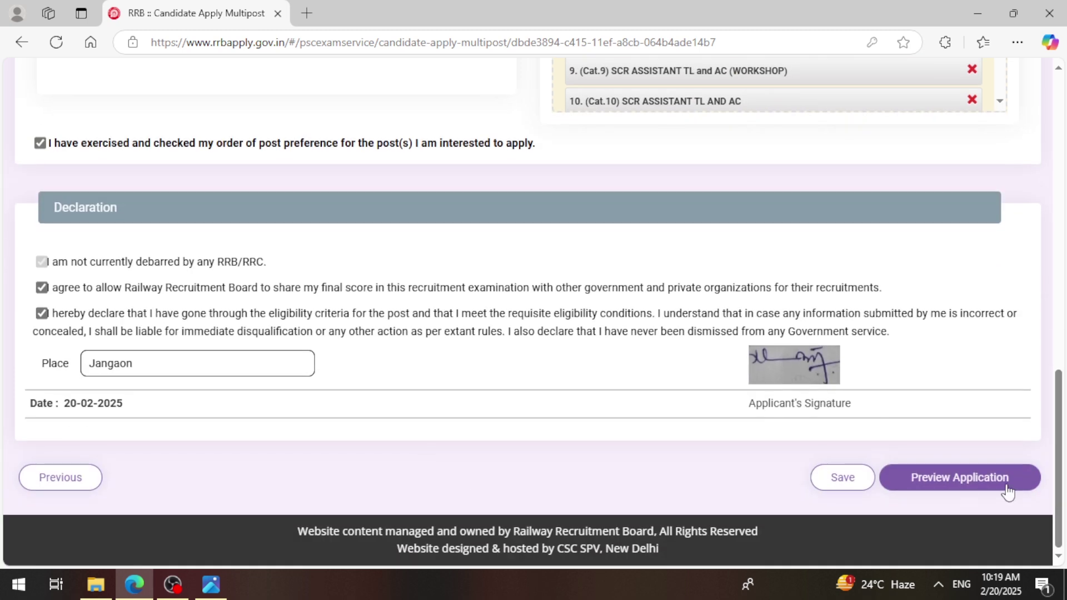
{"action": "left_click", "coordinate": [862, 484]}
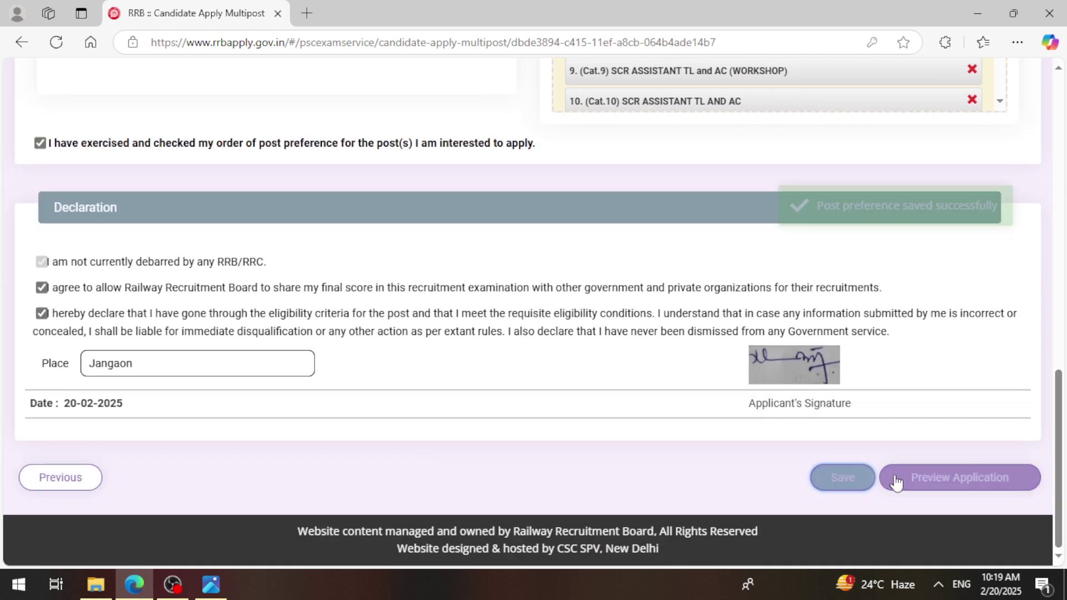
{"action": "left_click", "coordinate": [897, 479]}
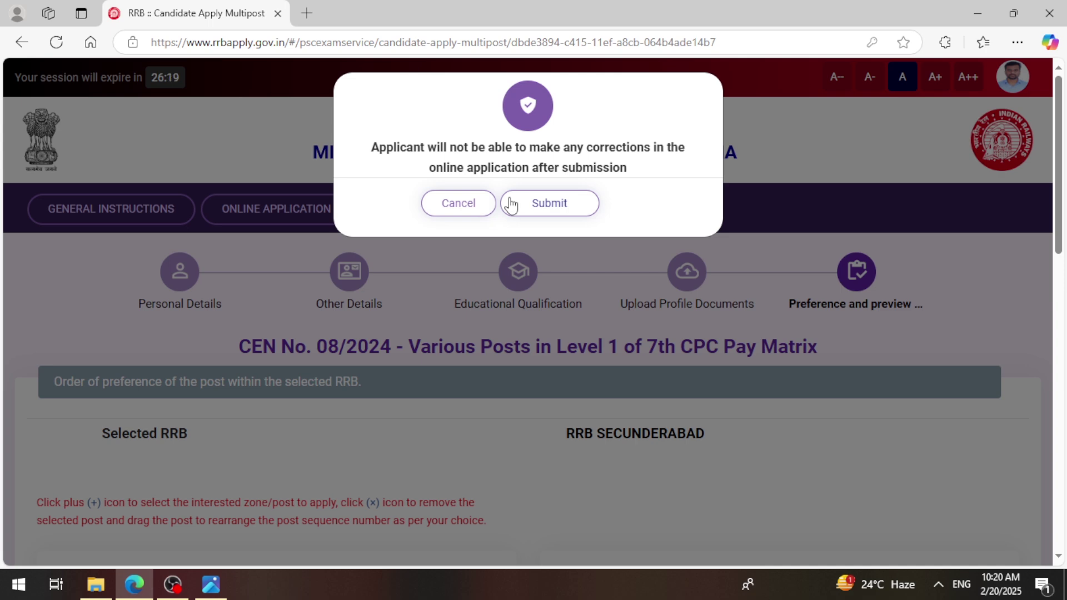
{"action": "left_click", "coordinate": [541, 206]}
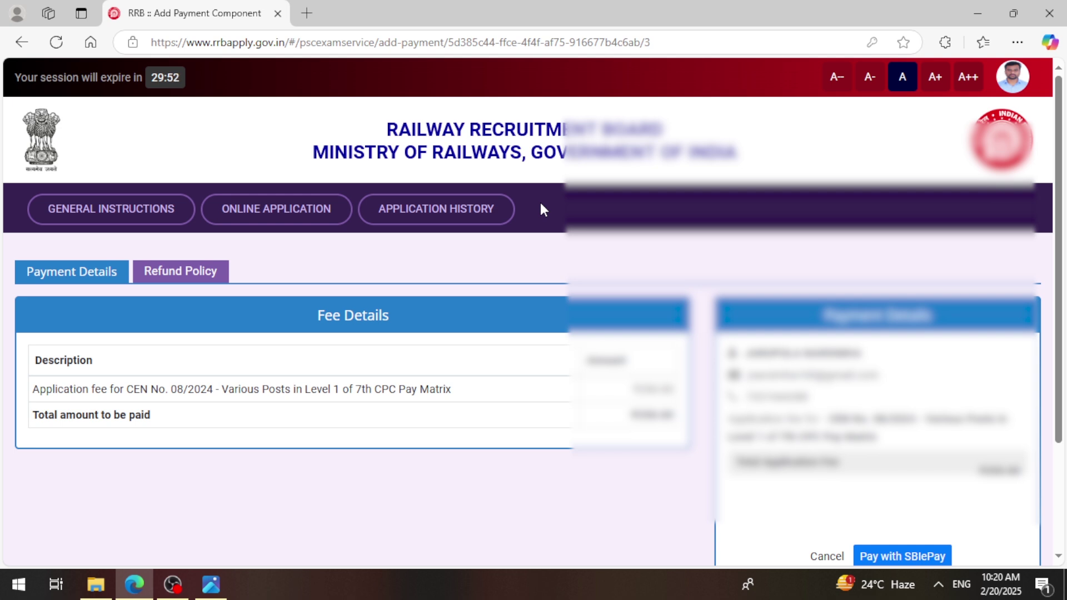
Look over the application fee payment details and switch to the Group D application Process.png image
{"action": "scroll", "coordinate": [540, 203], "scroll_direction": "down", "scroll_amount": 3}
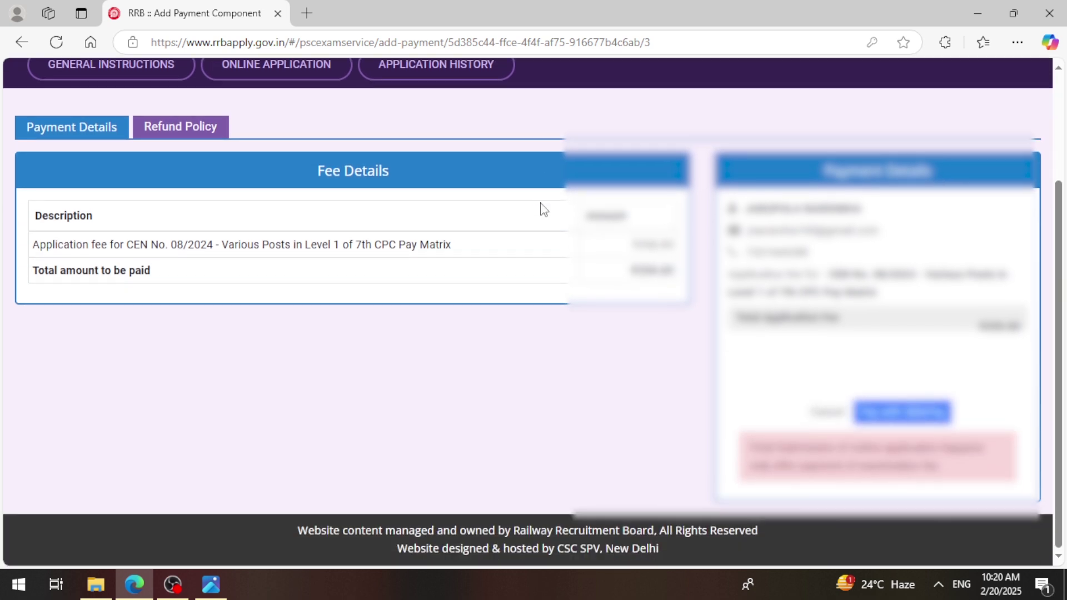
{"action": "key", "text": "alt+Tab"}
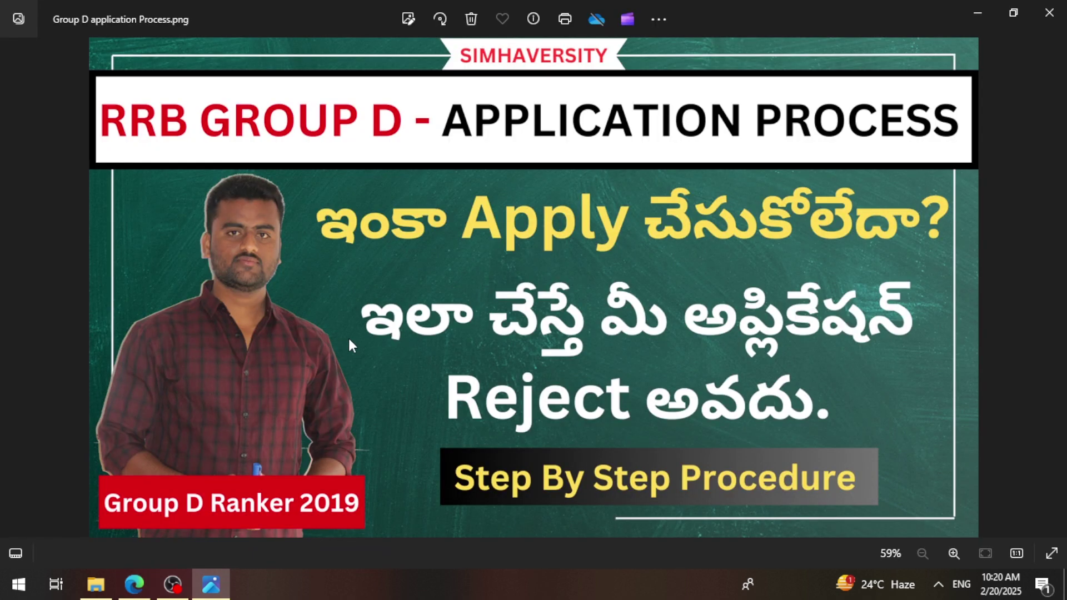